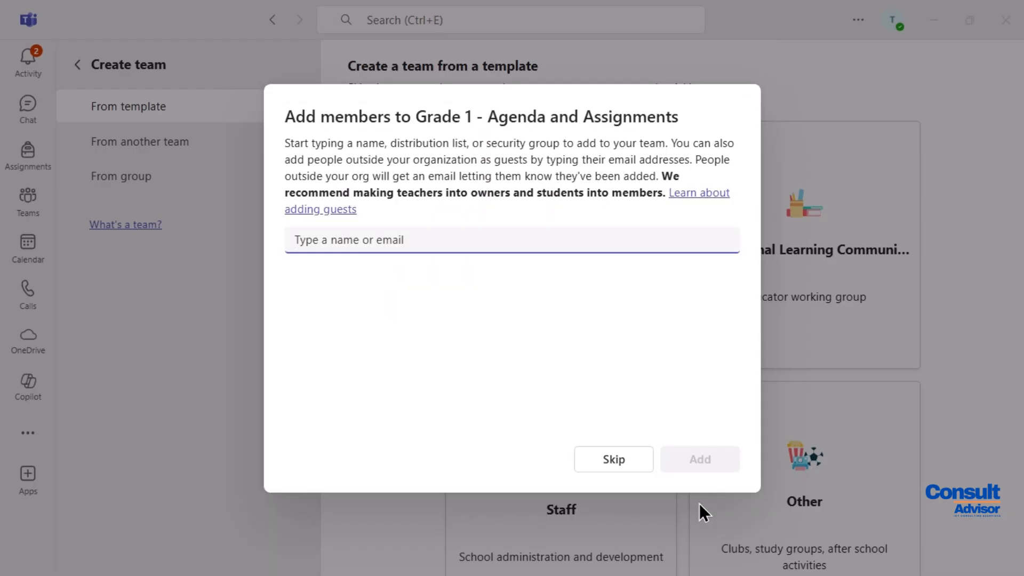
Step: Search for grade 1, replace the query with student, and select the Student account as a team member
{"action": "type", "text": "grad"}
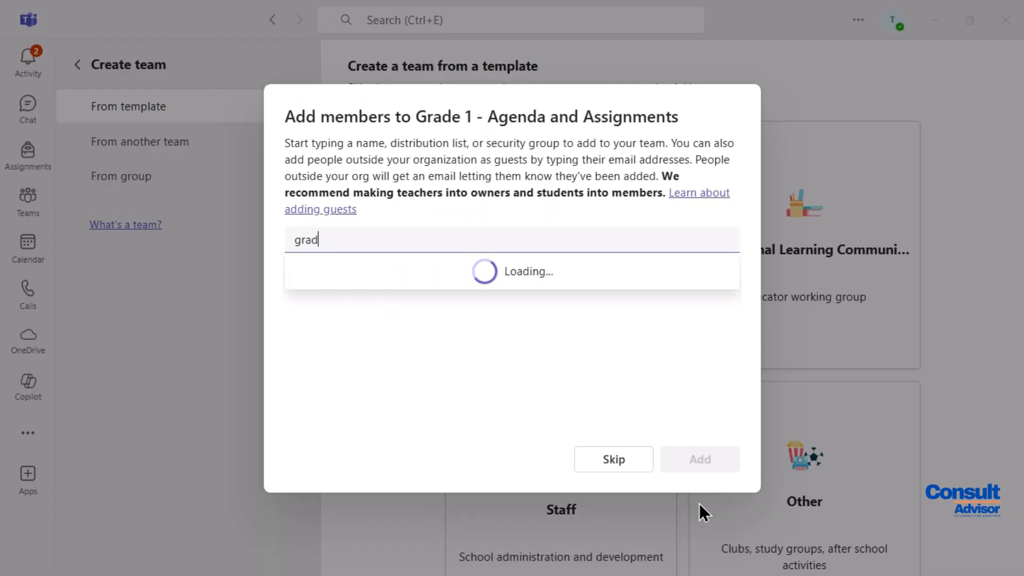
{"action": "type", "text": "e 1"}
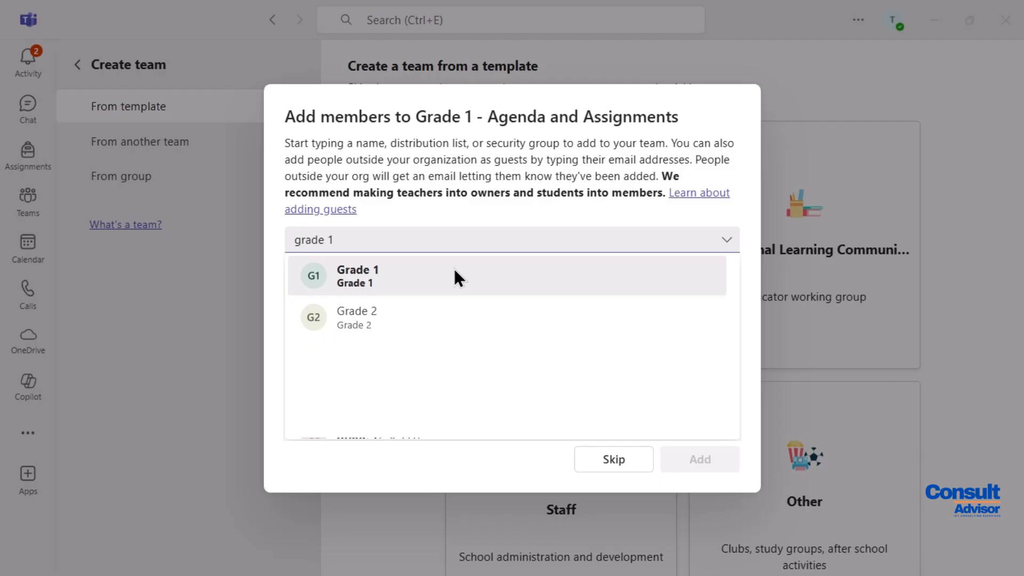
{"action": "left_click_drag", "start_coordinate": [454, 241], "coordinate": [302, 240]}
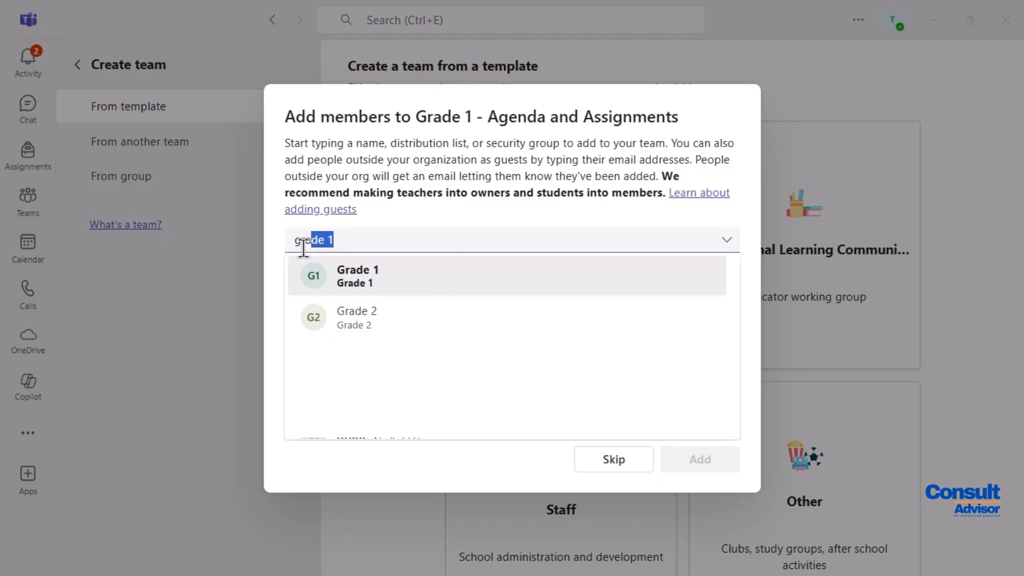
{"action": "type", "text": "student"}
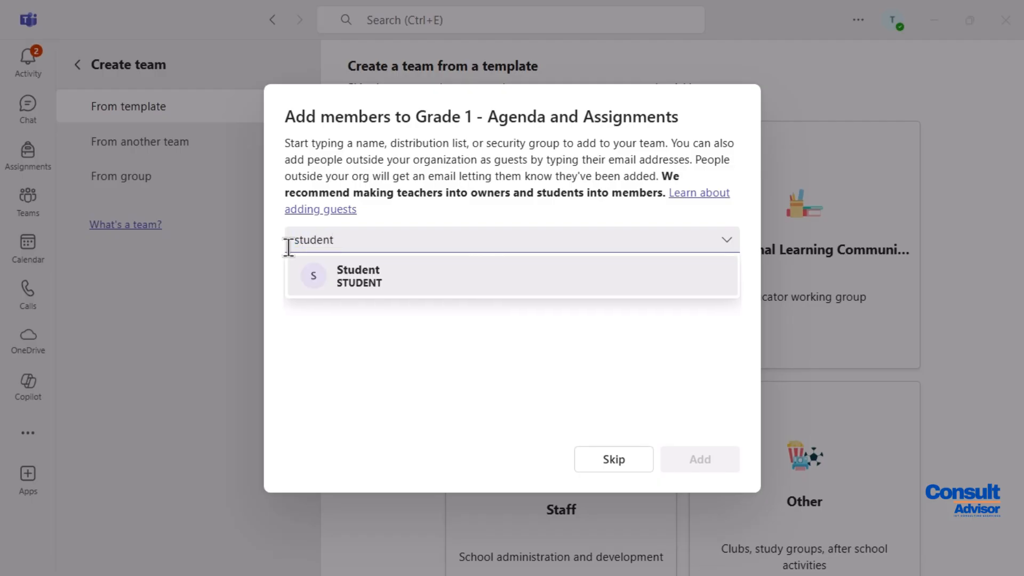
{"action": "left_click", "coordinate": [397, 283]}
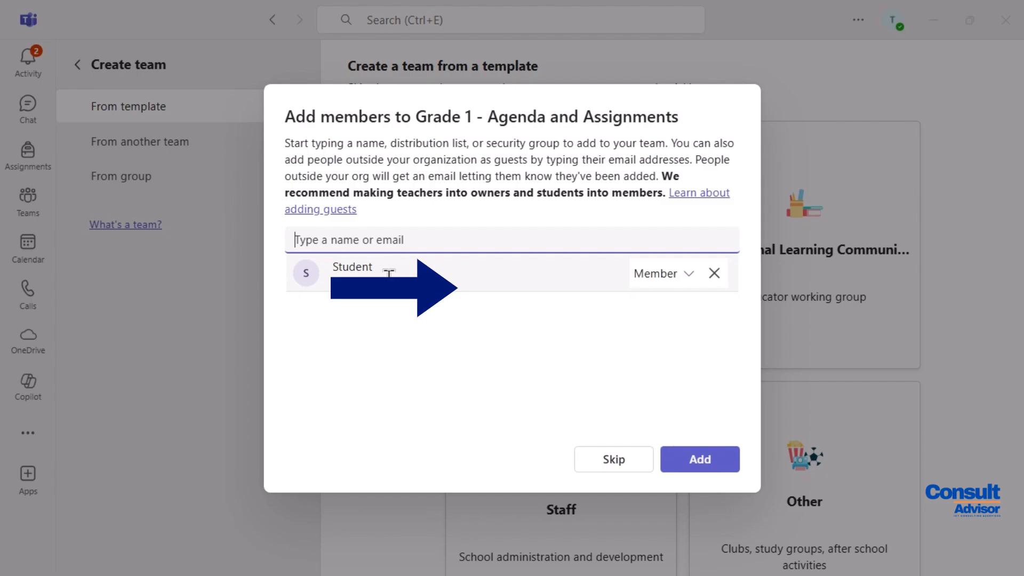
{"action": "left_click", "coordinate": [687, 275]}
{"action": "left_click", "coordinate": [432, 246]}
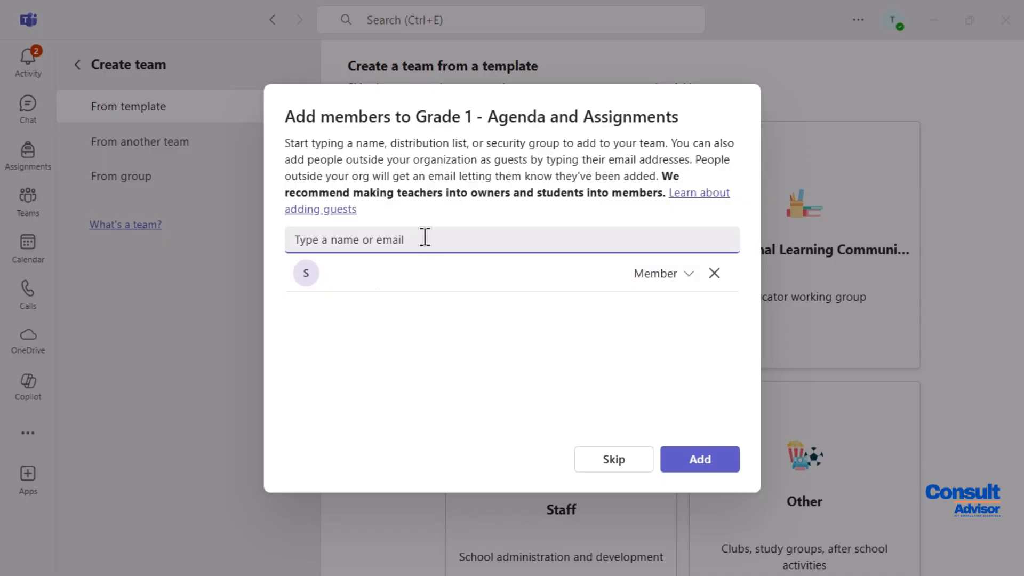
Step: Select the IT account with the Owner role and add both chosen accounts to the team
{"action": "type", "text": "it"}
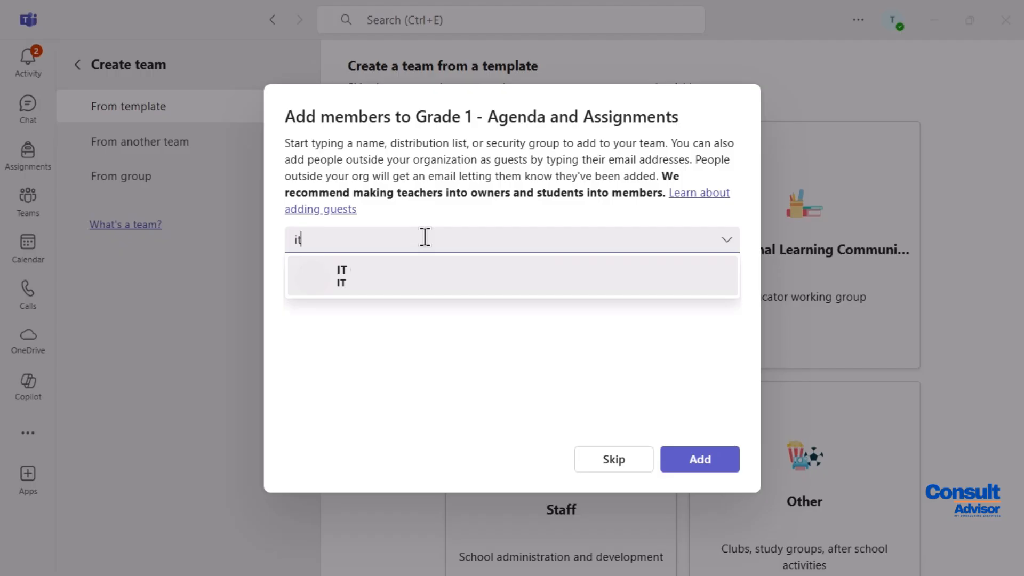
{"action": "left_click", "coordinate": [385, 276]}
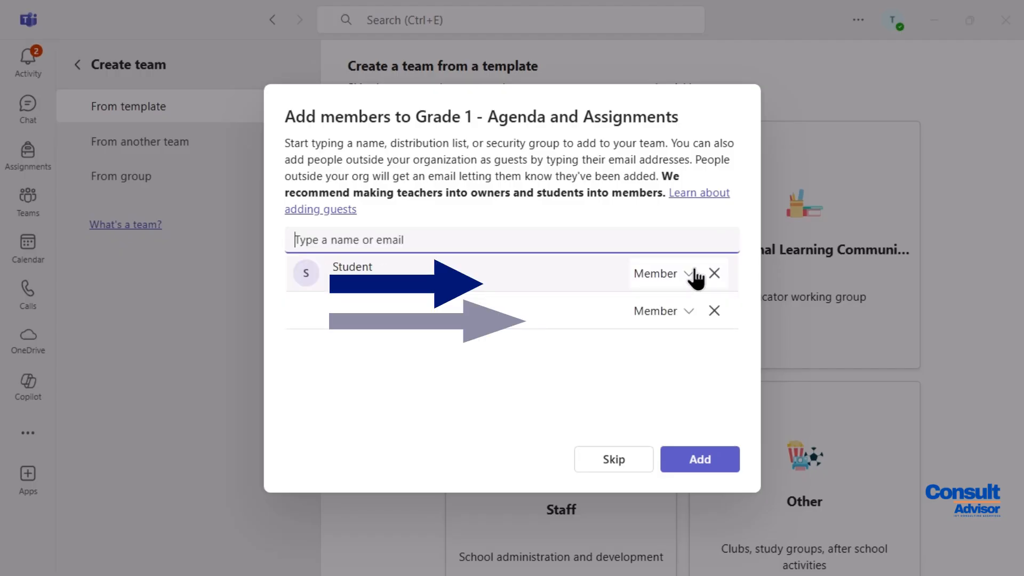
{"action": "left_click", "coordinate": [685, 318]}
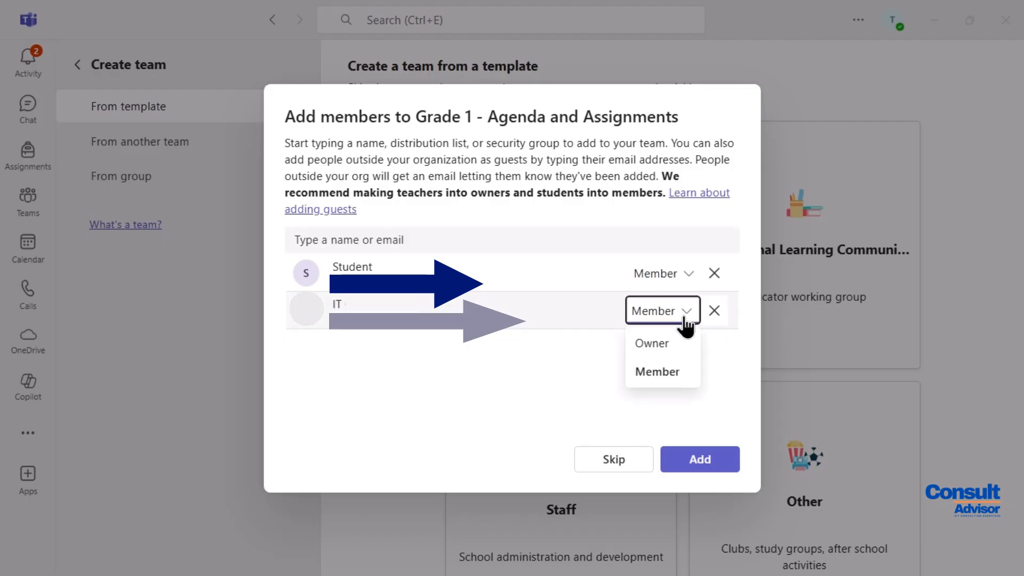
{"action": "left_click", "coordinate": [659, 344]}
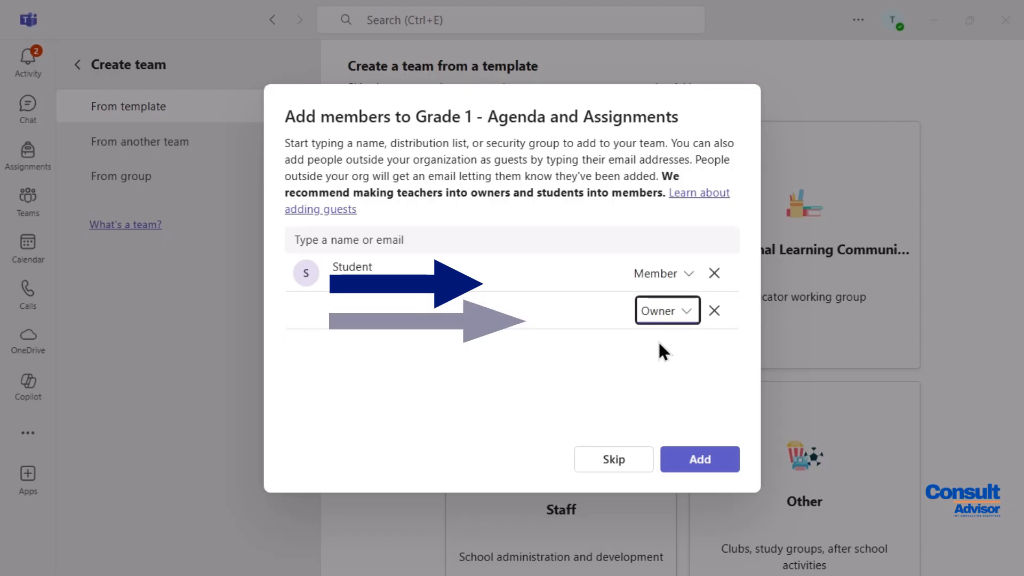
{"action": "left_click", "coordinate": [700, 460]}
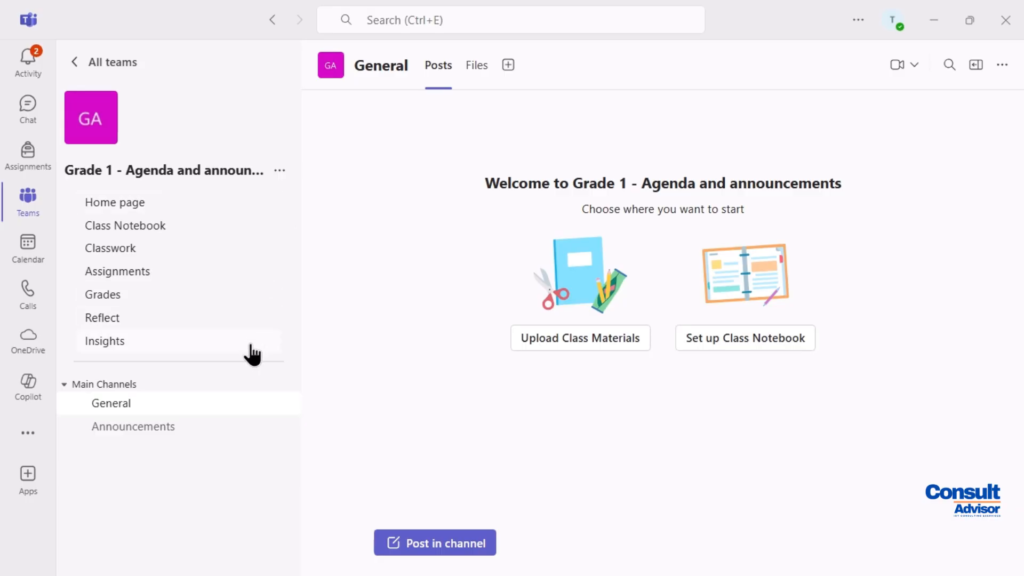
Step: Create a new assignment in the Grade 1 class team and title it "English assignment"
{"action": "left_click", "coordinate": [128, 275]}
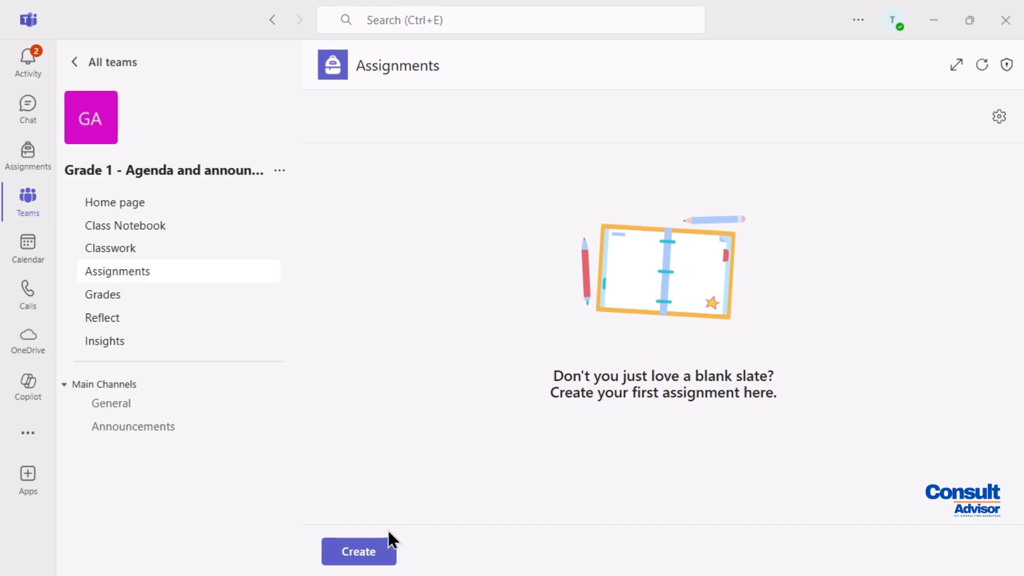
{"action": "left_click", "coordinate": [372, 564]}
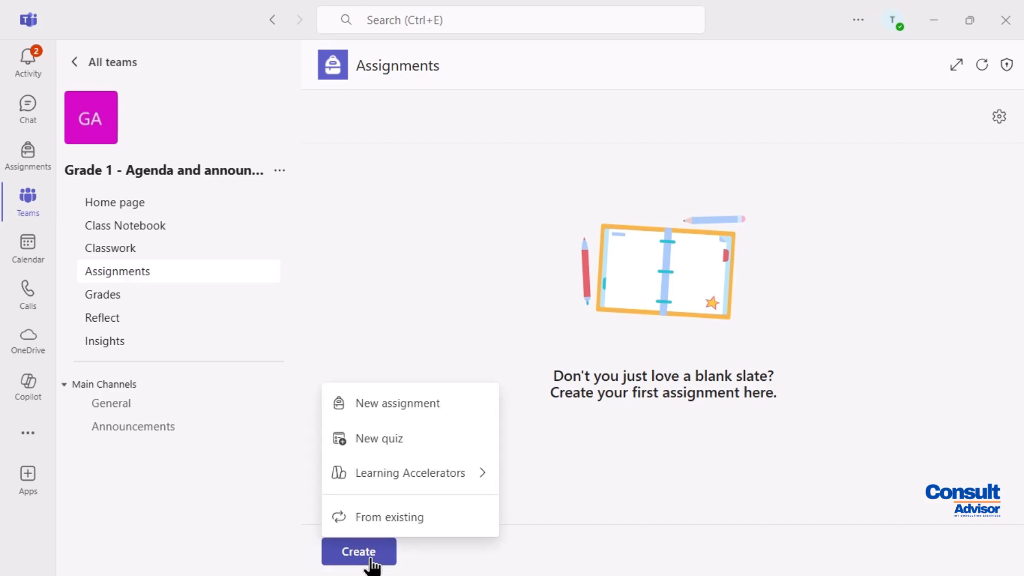
{"action": "left_click", "coordinate": [384, 406]}
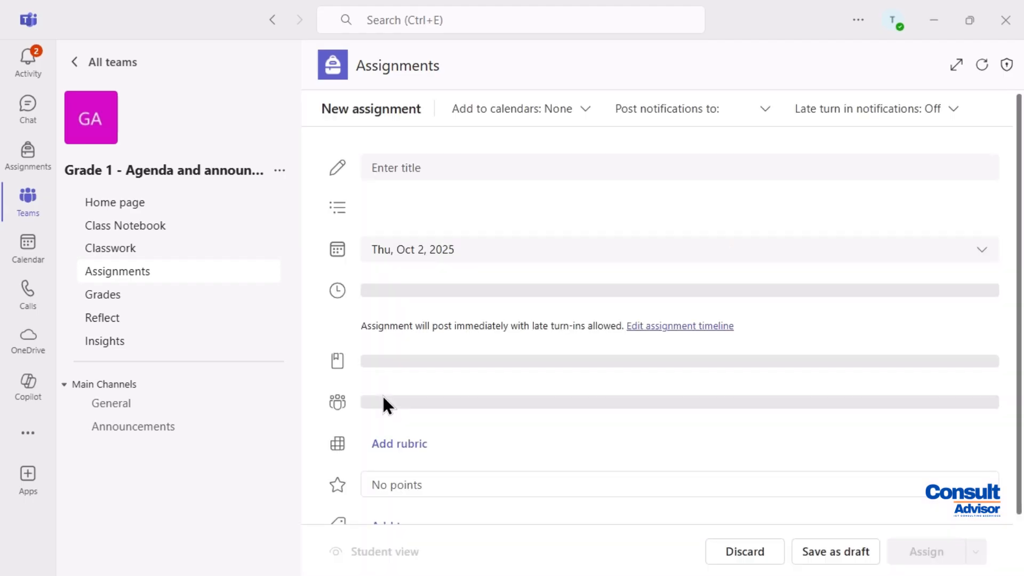
{"action": "left_click", "coordinate": [417, 164]}
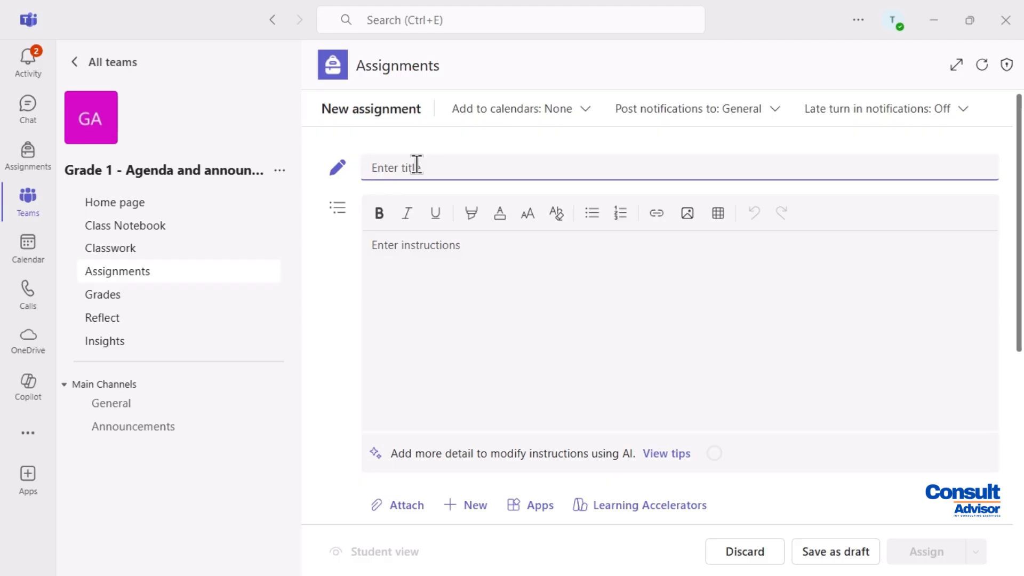
{"action": "type", "text": "En"}
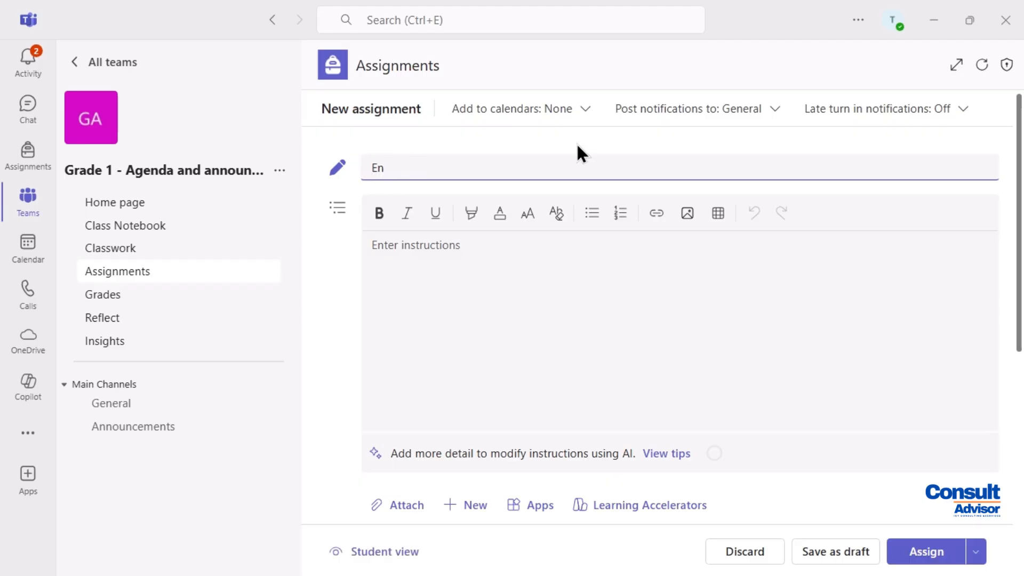
{"action": "type", "text": "glish assignment"}
{"action": "key", "text": "Tab"}
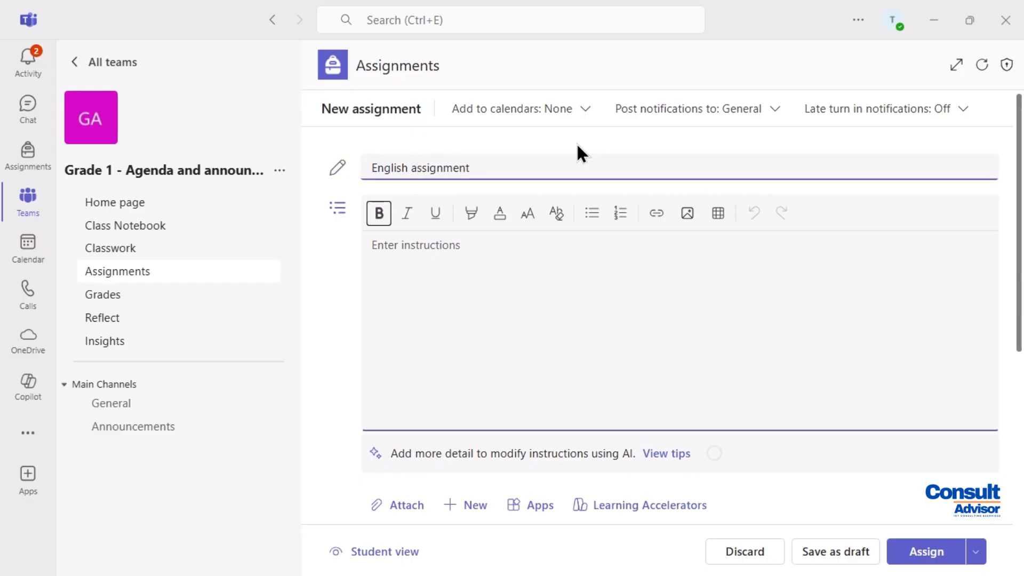
Step: Enter the assignment instructions "Reading page 1 in the attached document."
{"action": "left_click", "coordinate": [537, 245]}
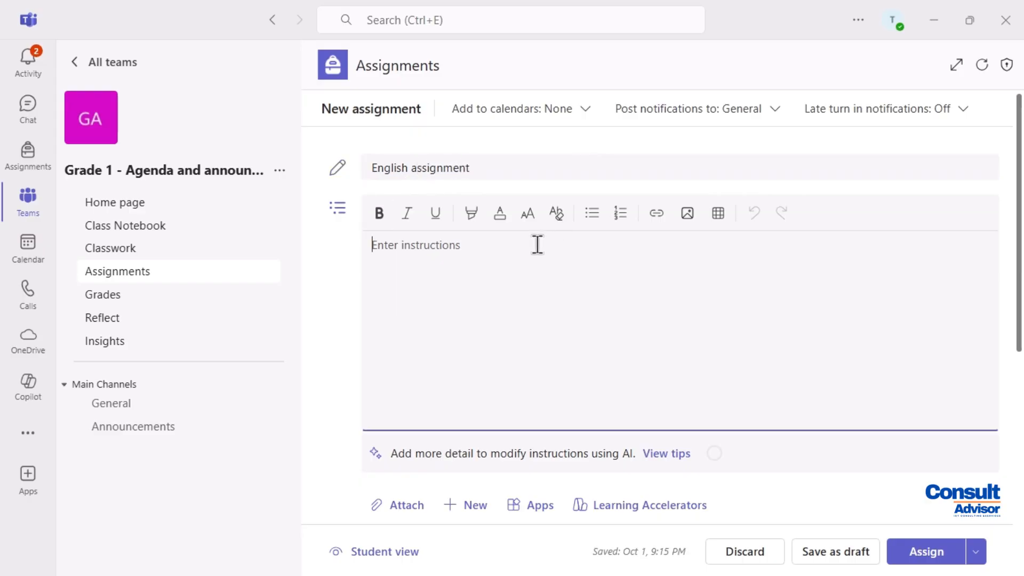
{"action": "type", "text": "Readin"}
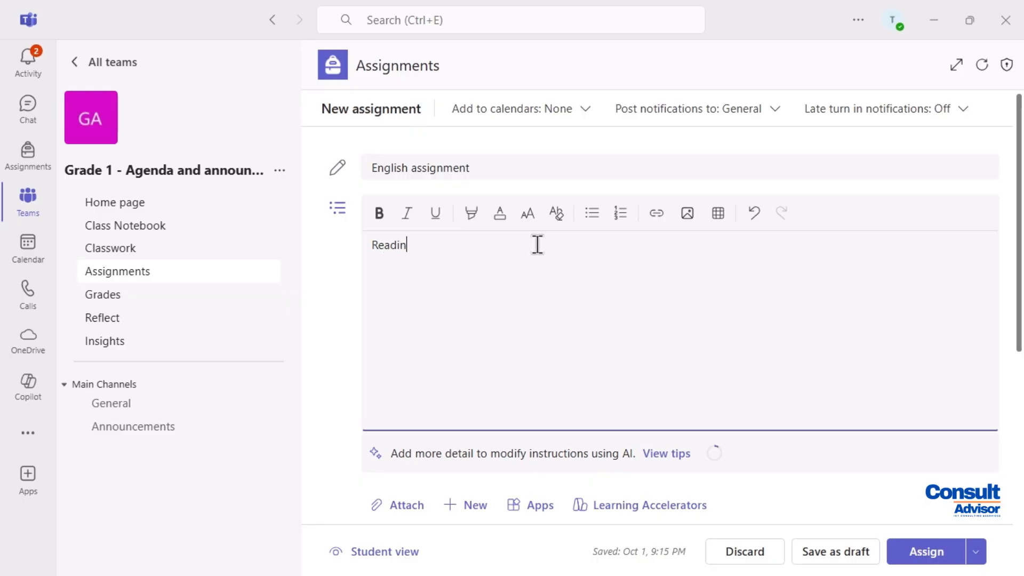
{"action": "type", "text": "g page 1 in the at"}
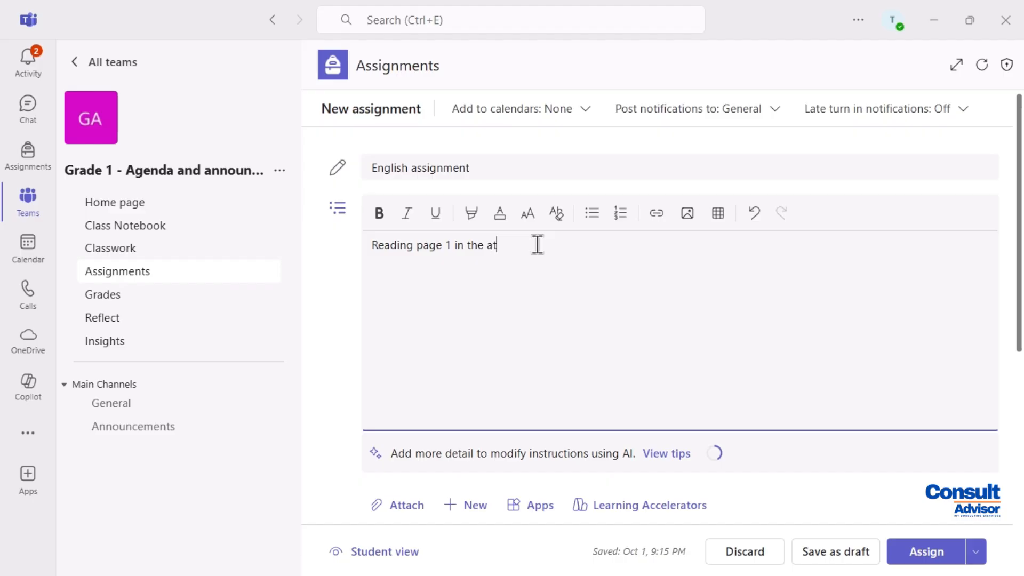
{"action": "type", "text": "tached document."}
Step: Attach the English reading Word document from the computer's English folder to the assignment
{"action": "left_click", "coordinate": [415, 506]}
{"action": "left_click", "coordinate": [418, 470]}
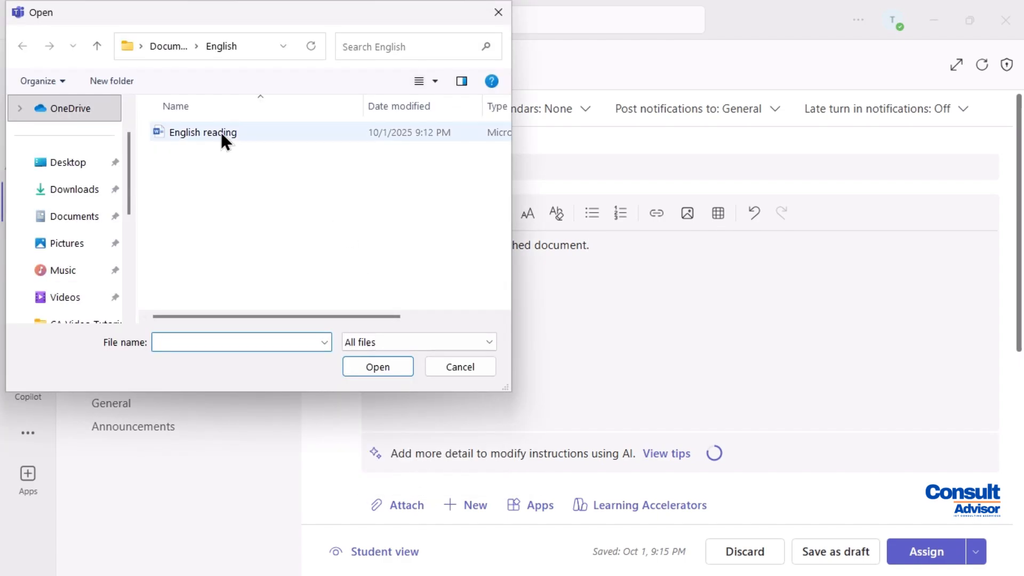
{"action": "double_click", "coordinate": [221, 132]}
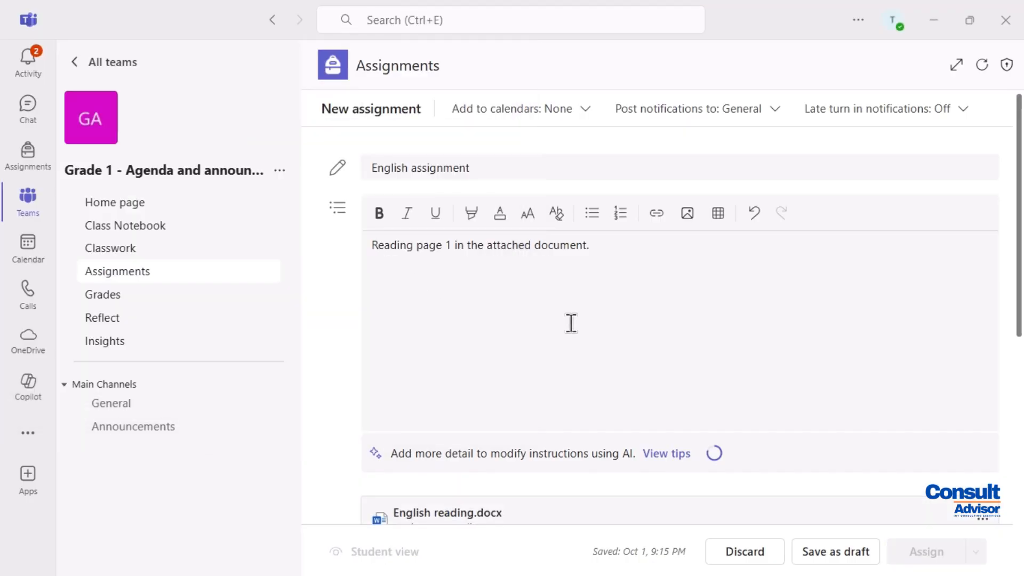
Step: Set the assignment's due date to Fri, Oct 3, 2025 at 9:00 AM and assign it to the class
{"action": "scroll", "coordinate": [749, 343], "scroll_direction": "down", "scroll_amount": 6}
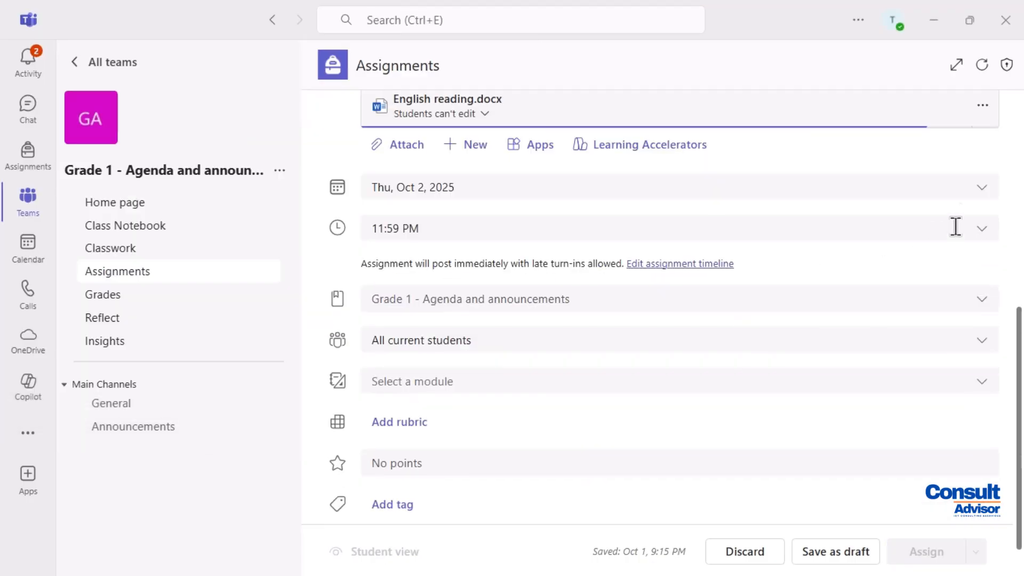
{"action": "left_click", "coordinate": [989, 188]}
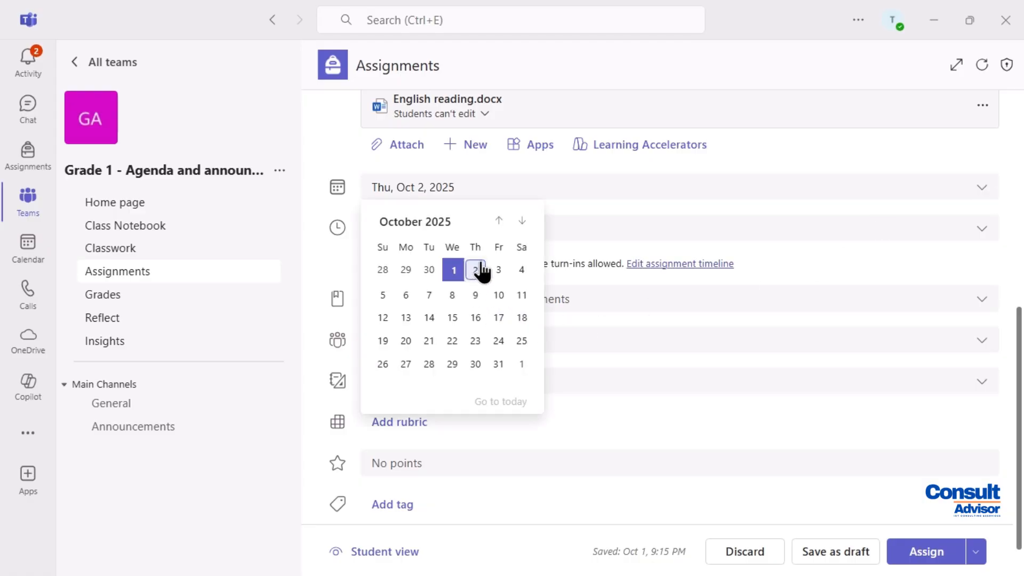
{"action": "left_click", "coordinate": [500, 271]}
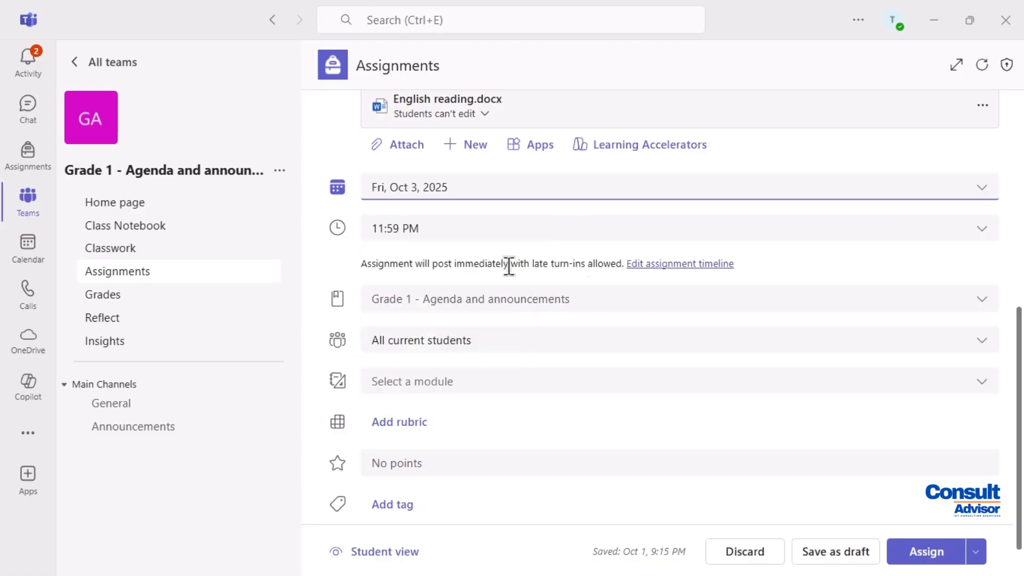
{"action": "left_click", "coordinate": [982, 235]}
{"action": "scroll", "coordinate": [687, 324], "scroll_direction": "up", "scroll_amount": 10}
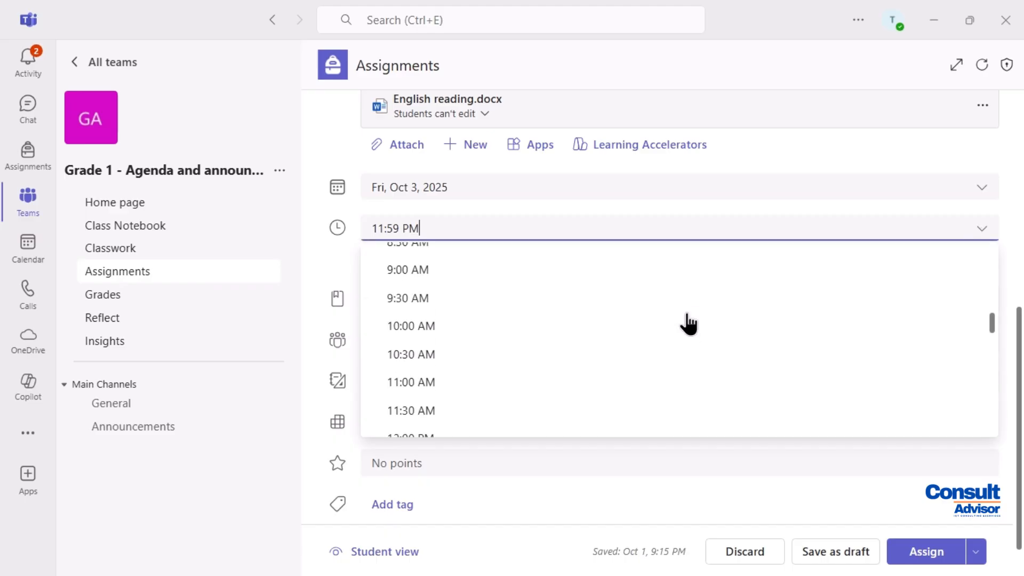
{"action": "scroll", "coordinate": [687, 325], "scroll_direction": "up", "scroll_amount": 8}
{"action": "scroll", "coordinate": [473, 384], "scroll_direction": "down", "scroll_amount": 7}
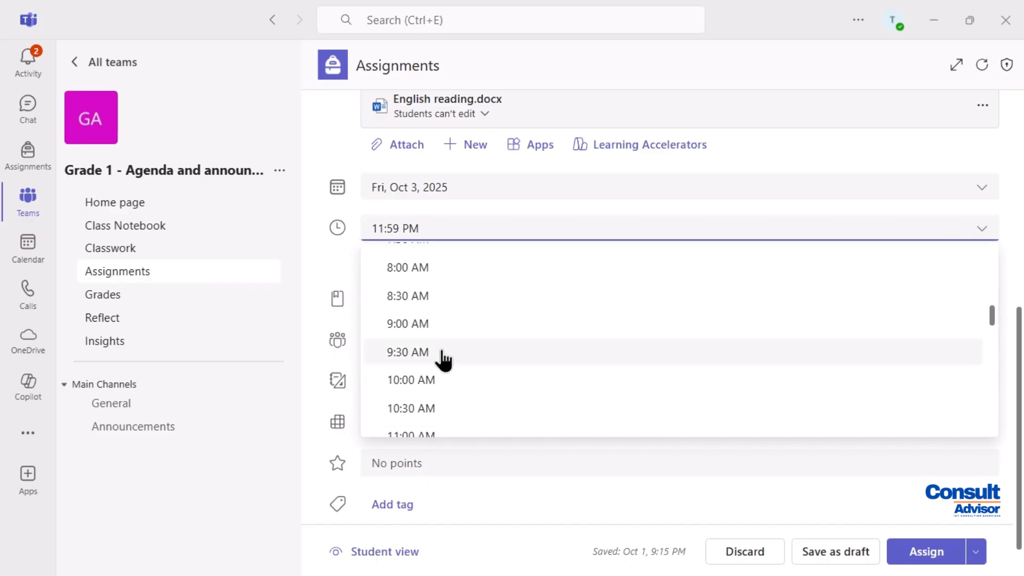
{"action": "left_click", "coordinate": [437, 324]}
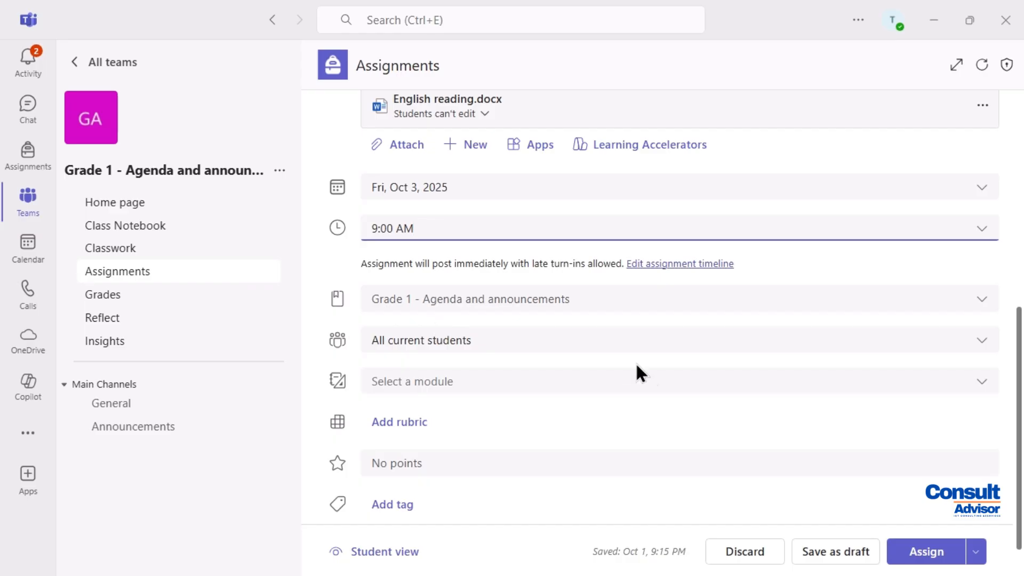
{"action": "scroll", "coordinate": [807, 421], "scroll_direction": "down", "scroll_amount": 1}
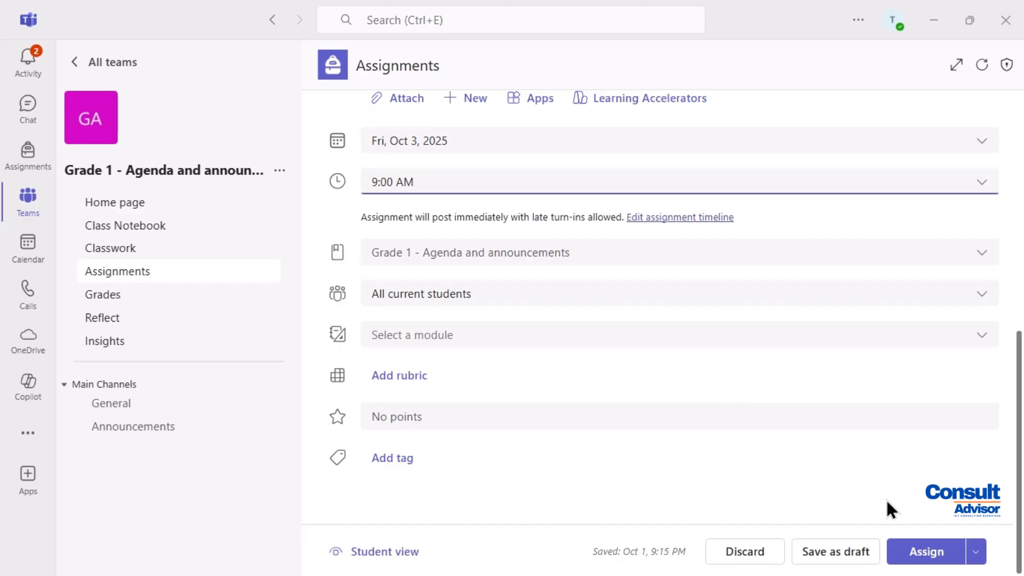
{"action": "left_click", "coordinate": [920, 554]}
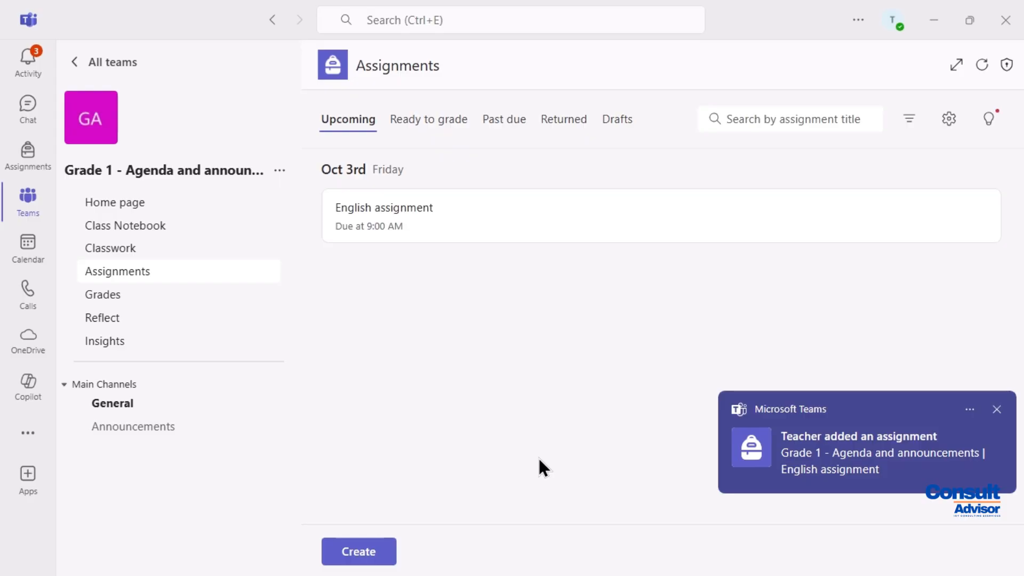
Step: Create a Standard channel named "Announcements" in the Grade 1 - Agenda and announcements team
{"action": "left_click", "coordinate": [128, 406]}
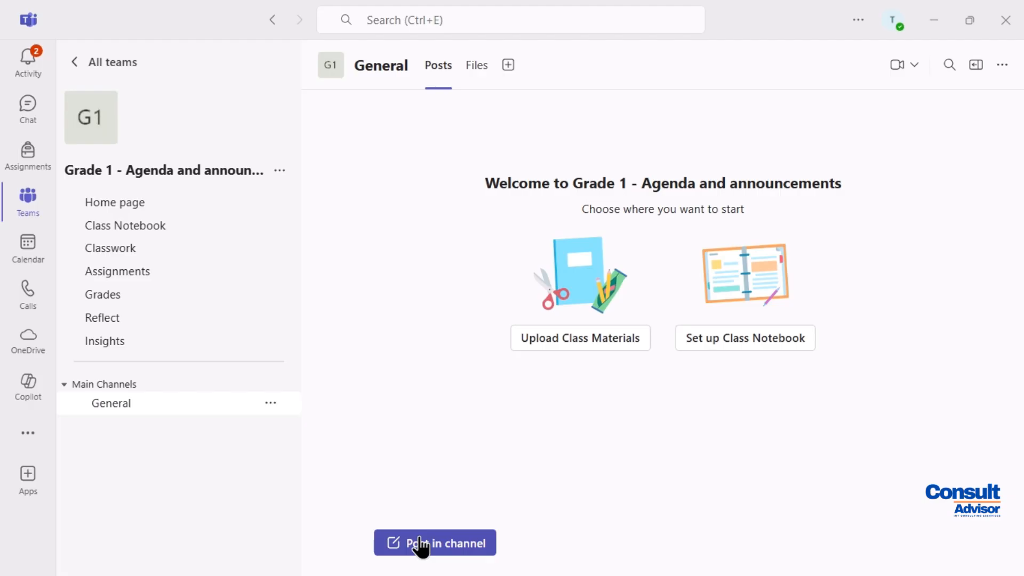
{"action": "left_click", "coordinate": [280, 171]}
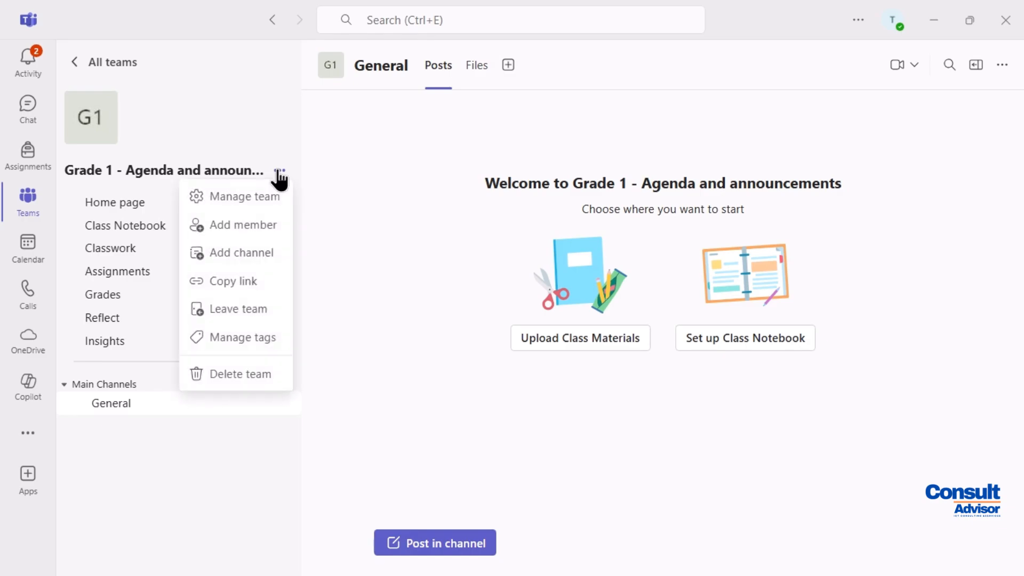
{"action": "left_click", "coordinate": [259, 255]}
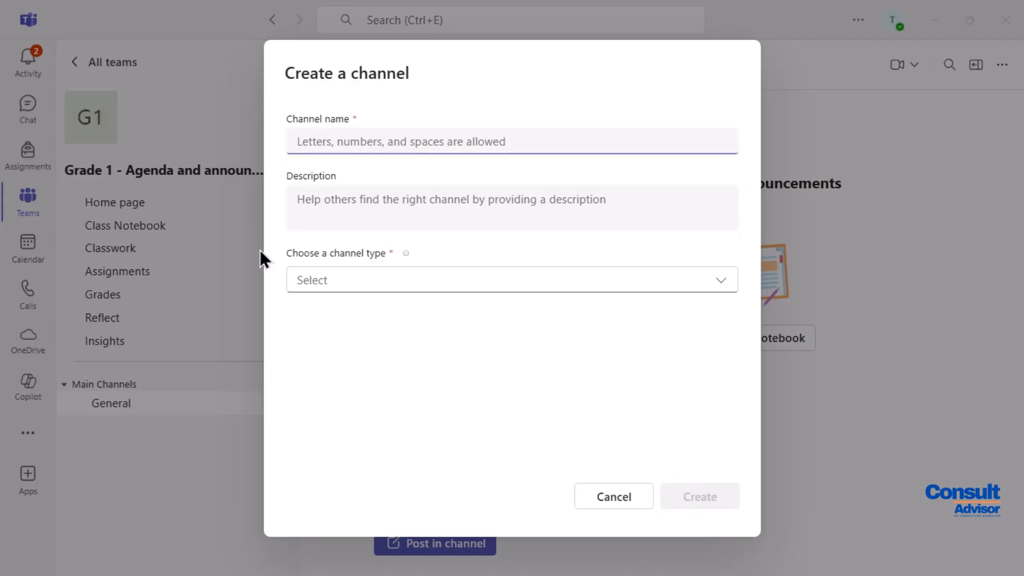
{"action": "type", "text": "Announcements"}
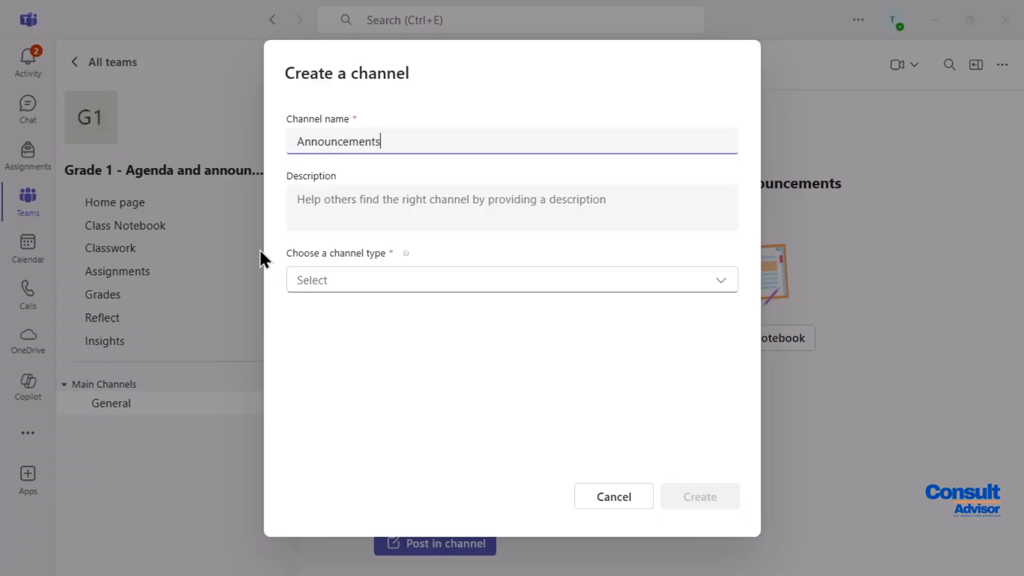
{"action": "left_click", "coordinate": [726, 288]}
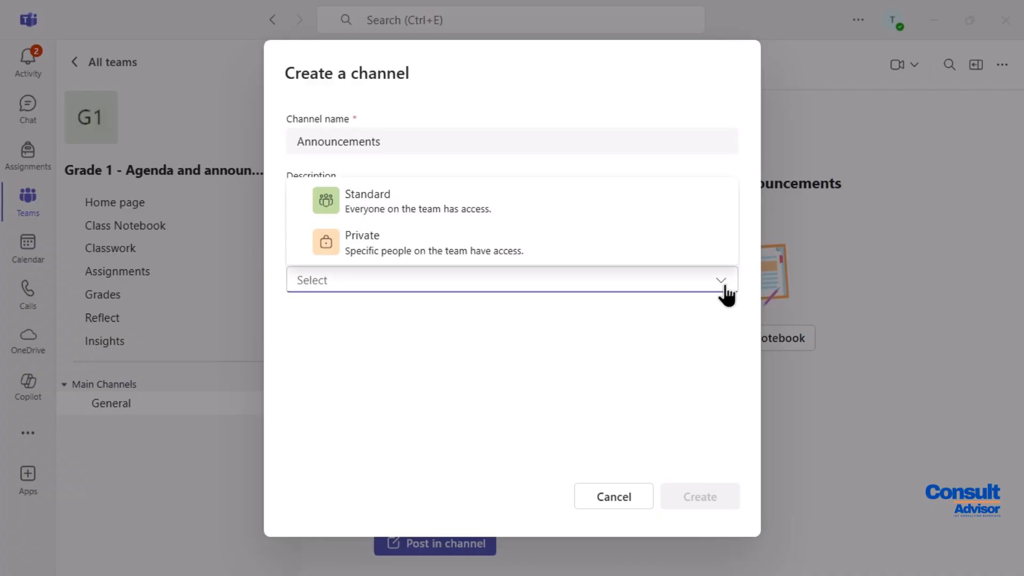
{"action": "left_click", "coordinate": [638, 223]}
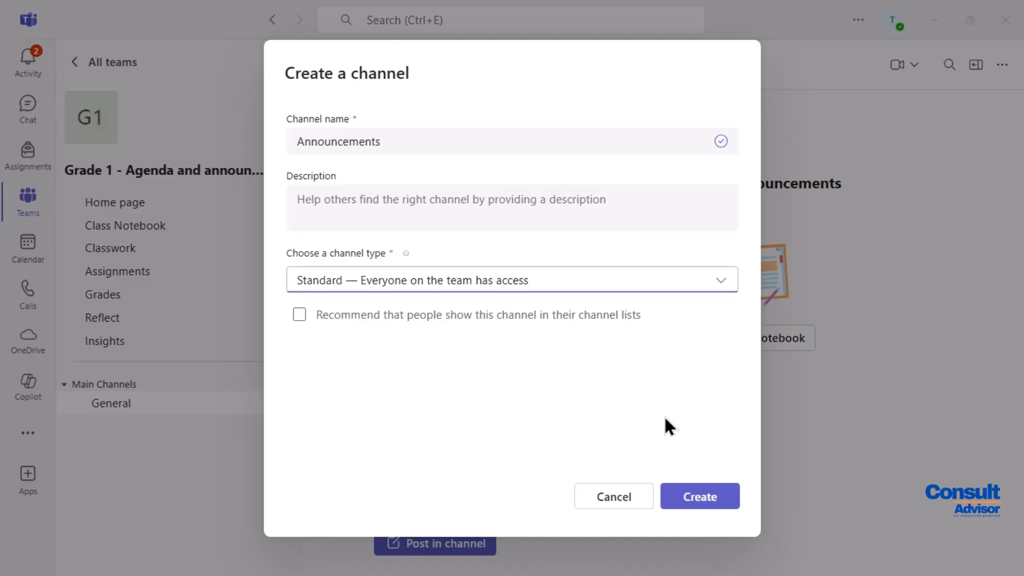
{"action": "left_click", "coordinate": [692, 499]}
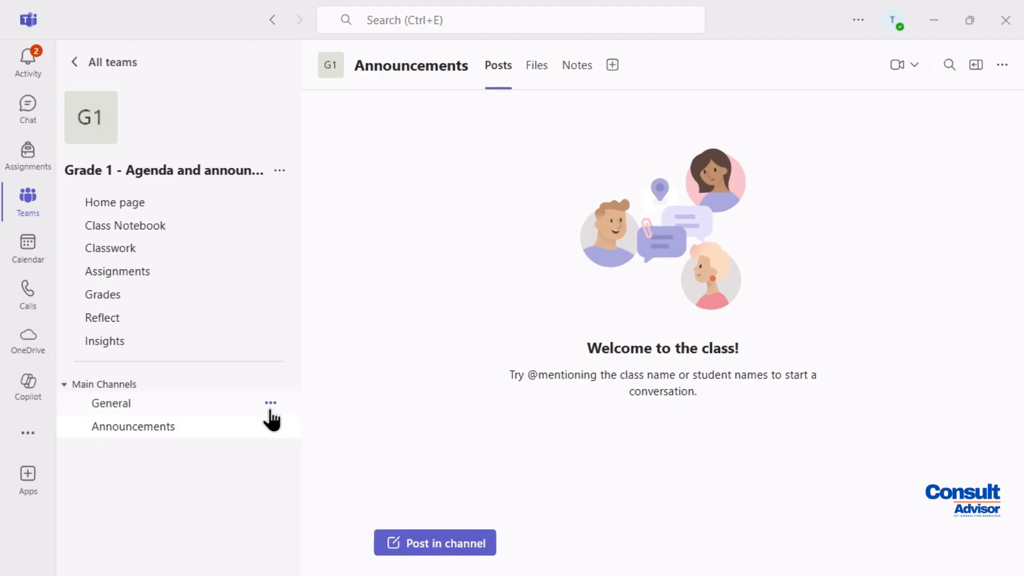
Step: Open the management settings of the Announcements channel and set its channel moderation to On
{"action": "left_click", "coordinate": [270, 427]}
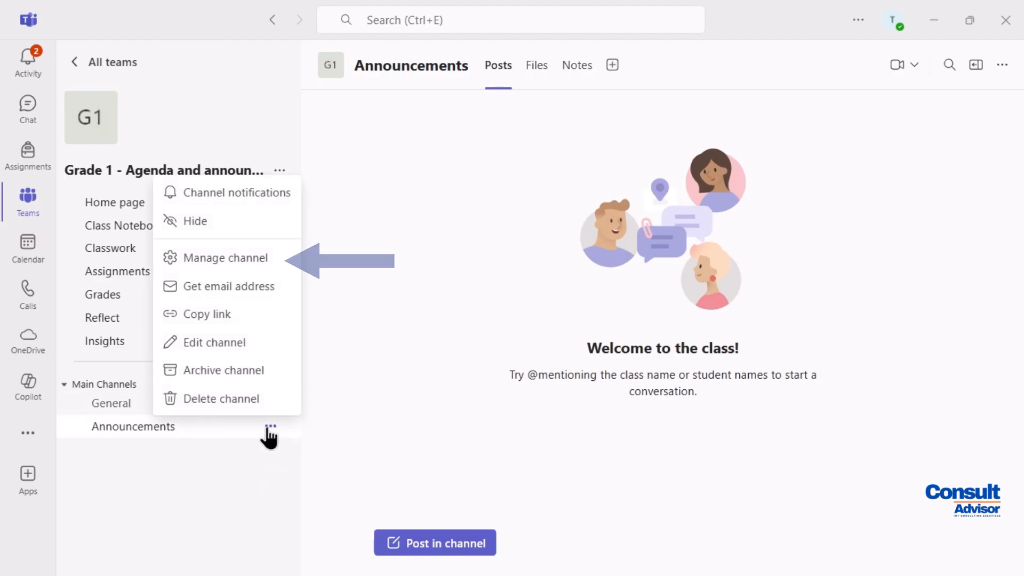
{"action": "left_click", "coordinate": [237, 261]}
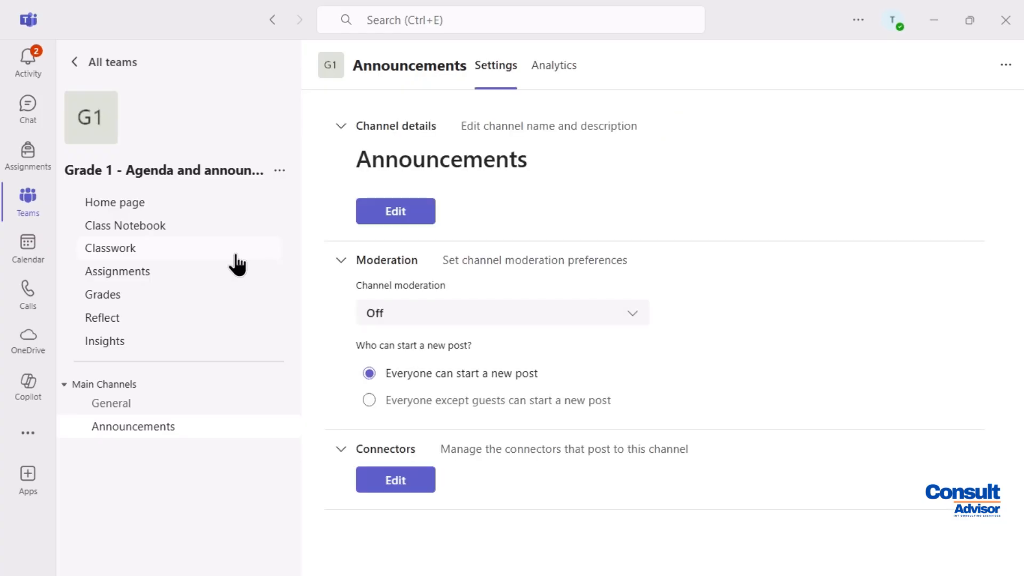
{"action": "left_click", "coordinate": [392, 214]}
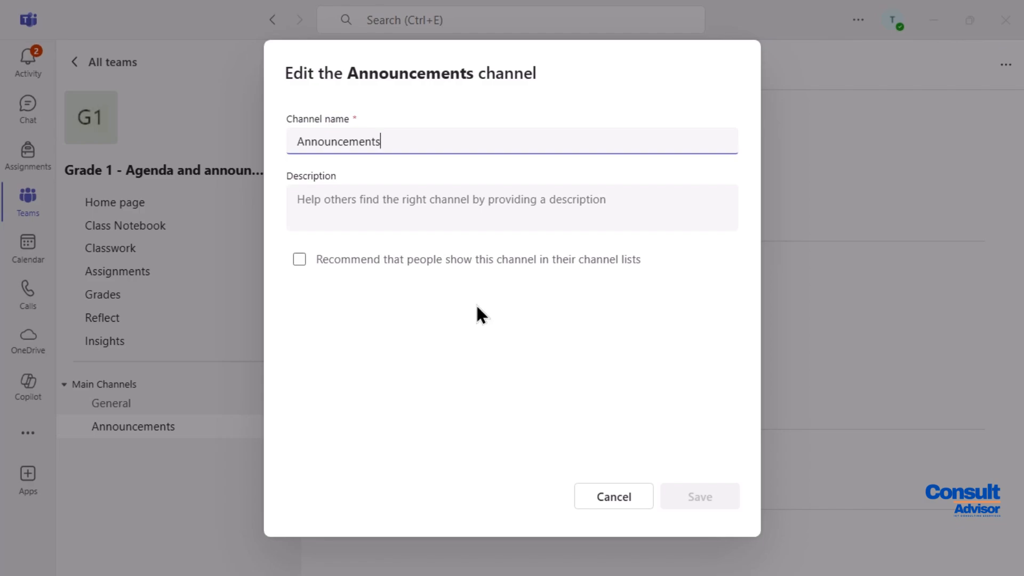
{"action": "left_click", "coordinate": [613, 493]}
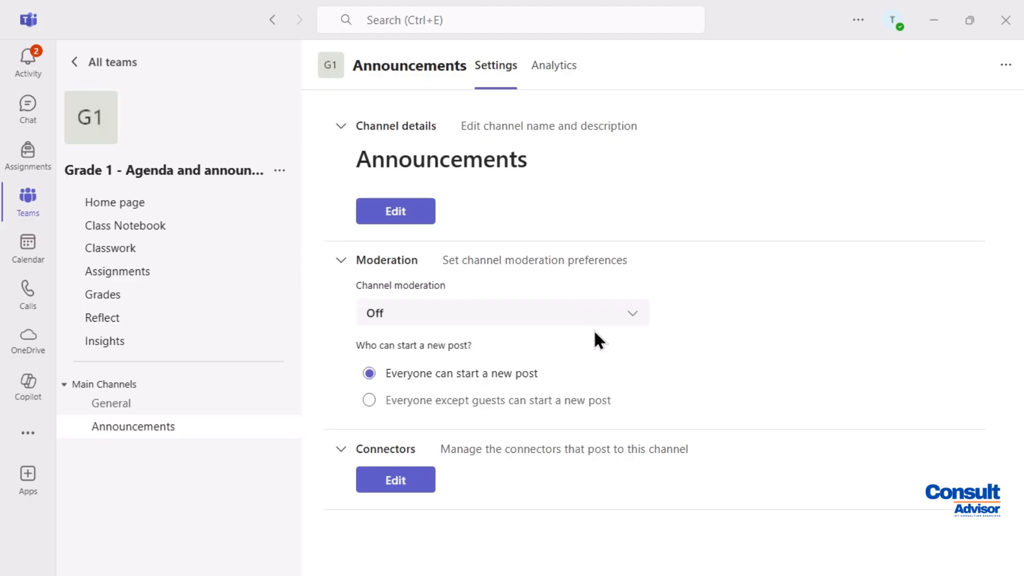
{"action": "left_click", "coordinate": [634, 318]}
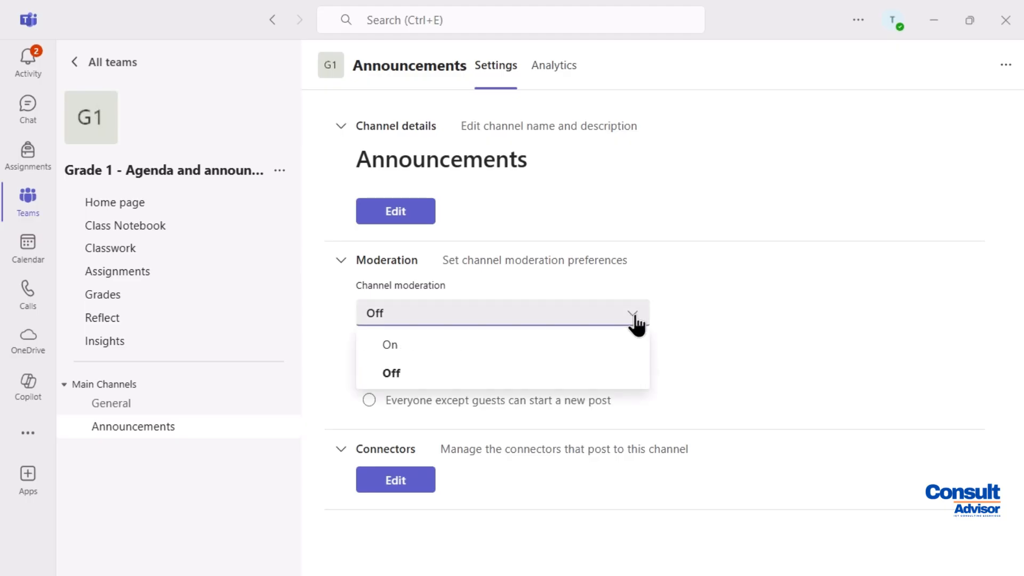
{"action": "left_click", "coordinate": [590, 344]}
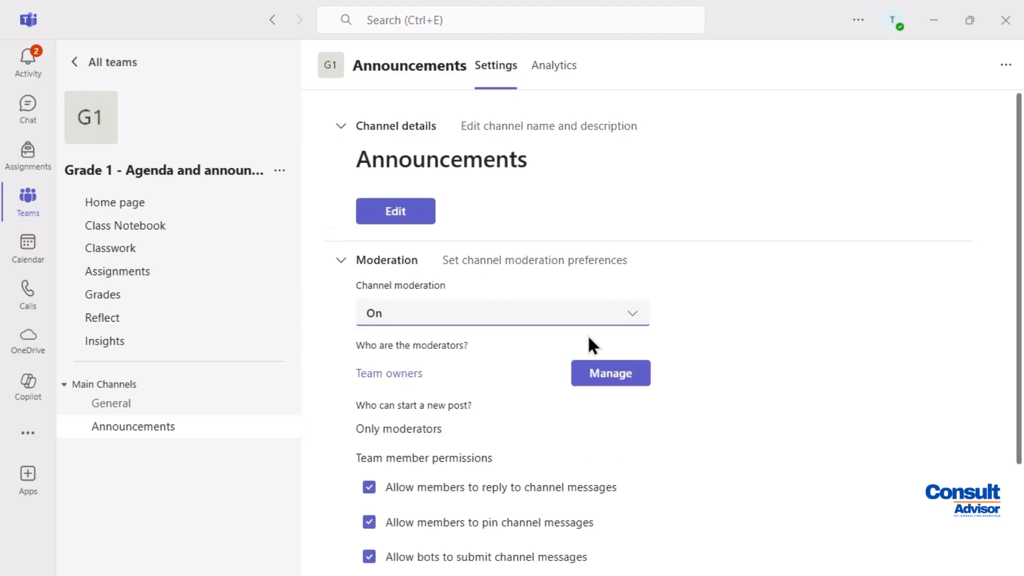
Step: Disallow members from replying to and pinning messages, and bots and connectors from submitting messages in the moderated channel
{"action": "scroll", "coordinate": [495, 372], "scroll_direction": "down", "scroll_amount": 5}
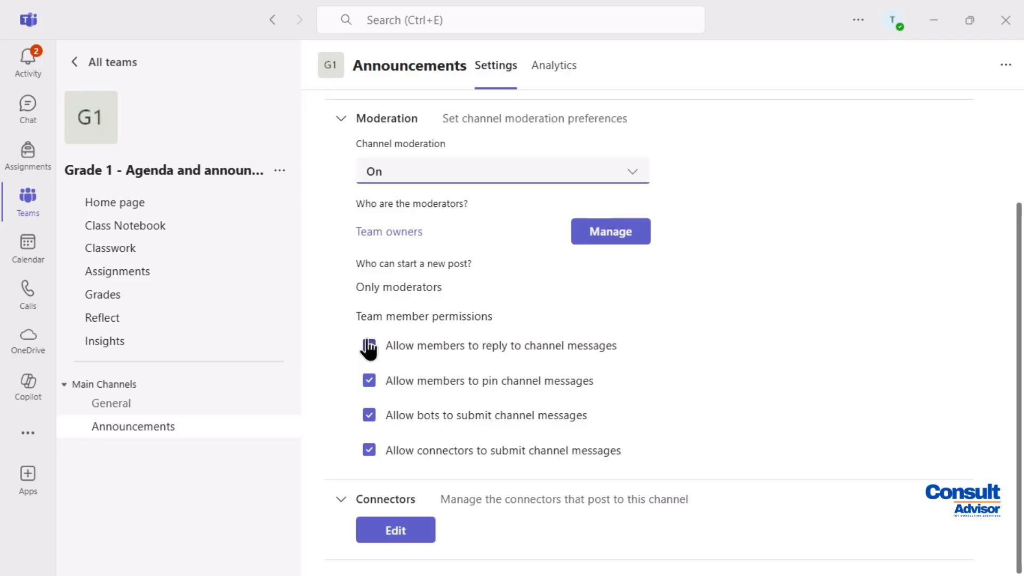
{"action": "left_click", "coordinate": [369, 347]}
{"action": "left_click", "coordinate": [370, 382]}
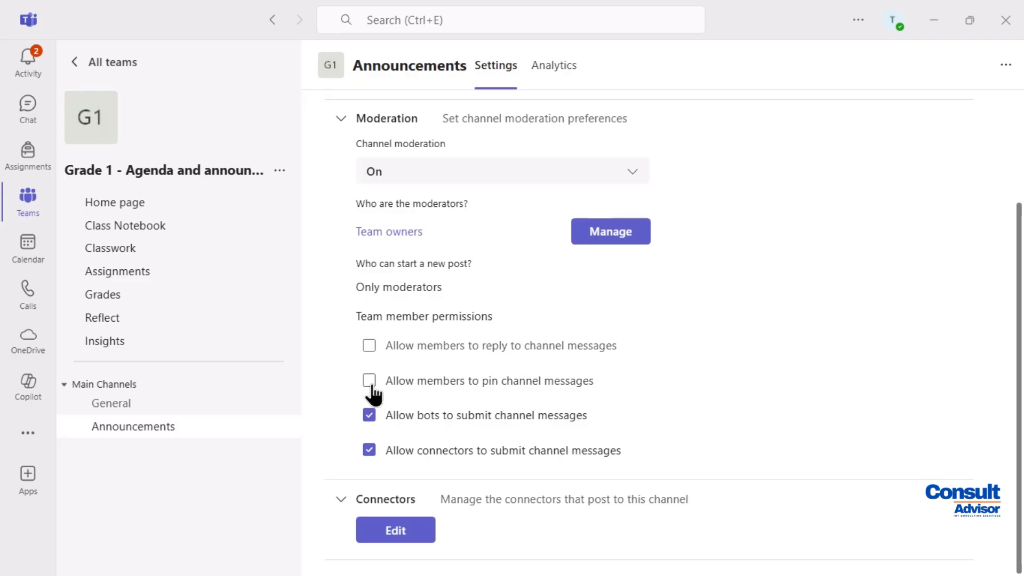
{"action": "left_click", "coordinate": [371, 418]}
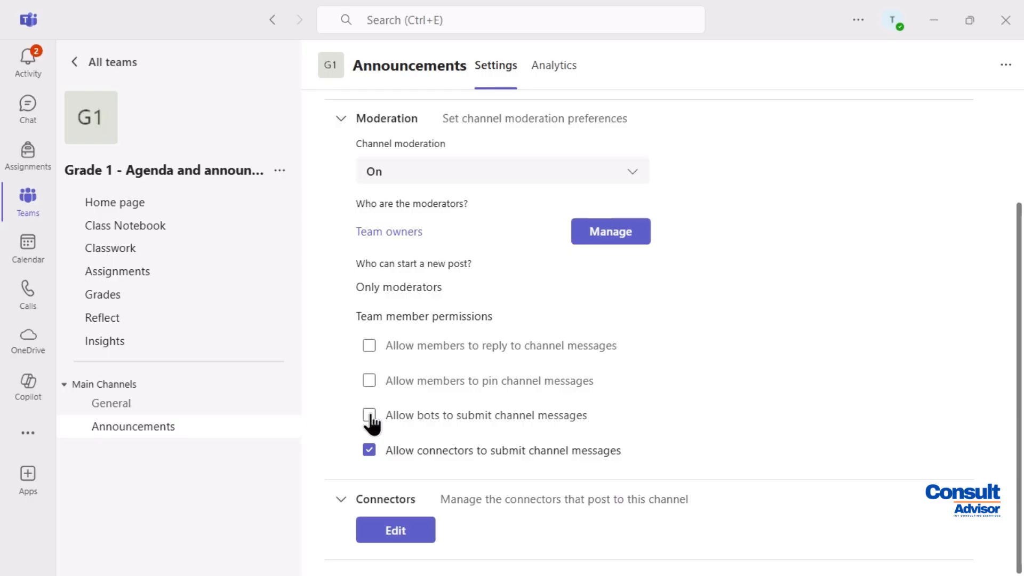
{"action": "left_click", "coordinate": [371, 454]}
Step: Start an announcement-style post in the Announcements channel and give its headline banner a light purple background
{"action": "left_click", "coordinate": [151, 425]}
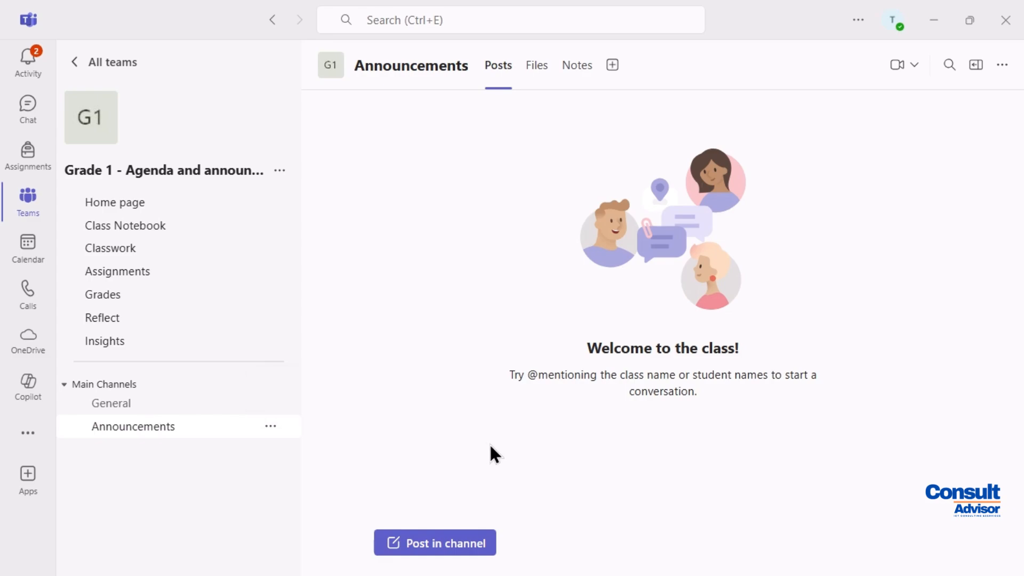
{"action": "left_click", "coordinate": [402, 548]}
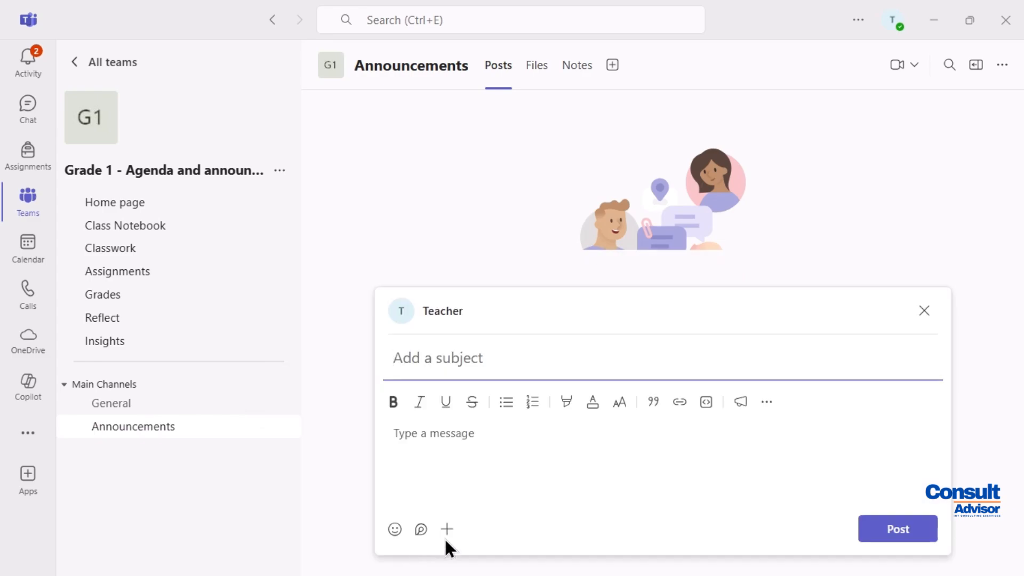
{"action": "left_click", "coordinate": [740, 403]}
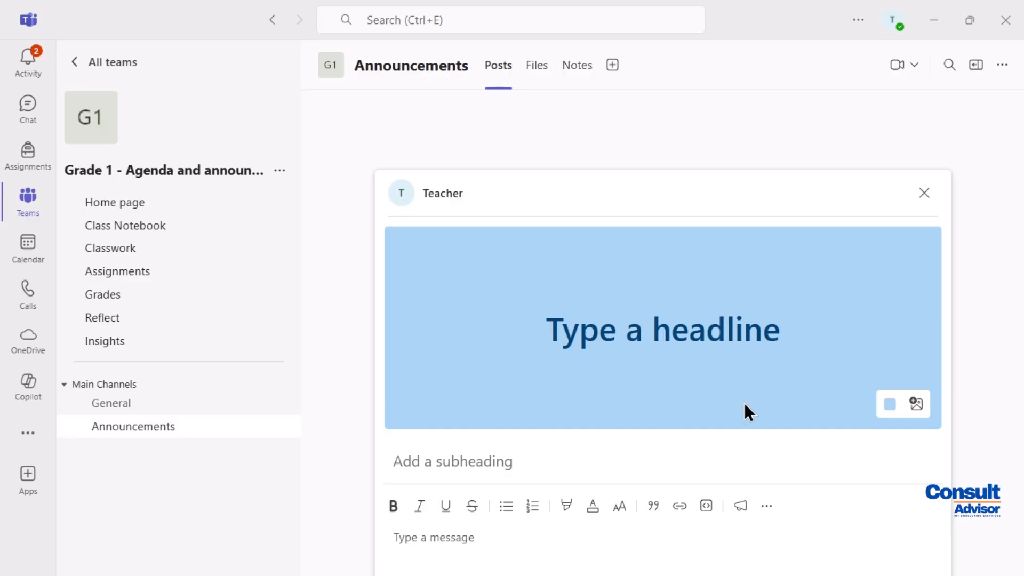
{"action": "left_click", "coordinate": [889, 404]}
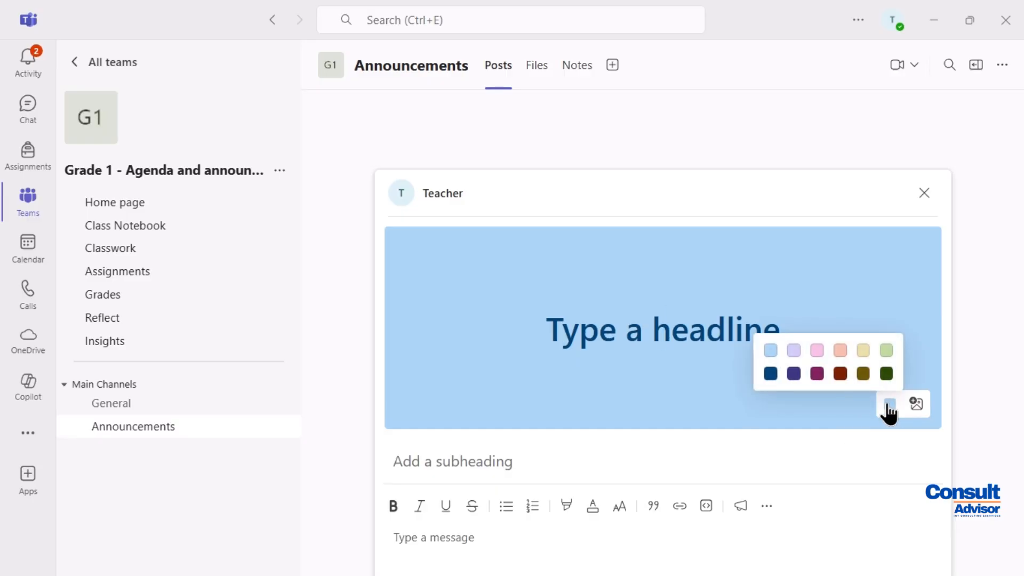
{"action": "left_click", "coordinate": [793, 350]}
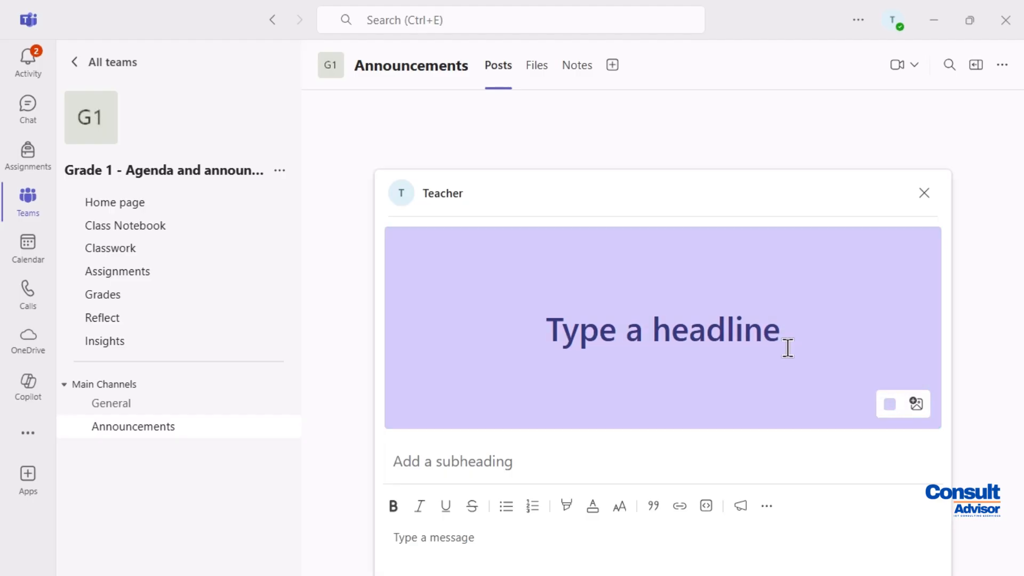
Step: Enter the headline "Announcement" and the subheading "Administrative announcement" for the post
{"action": "left_click", "coordinate": [666, 320]}
{"action": "type", "text": "Announcemen"}
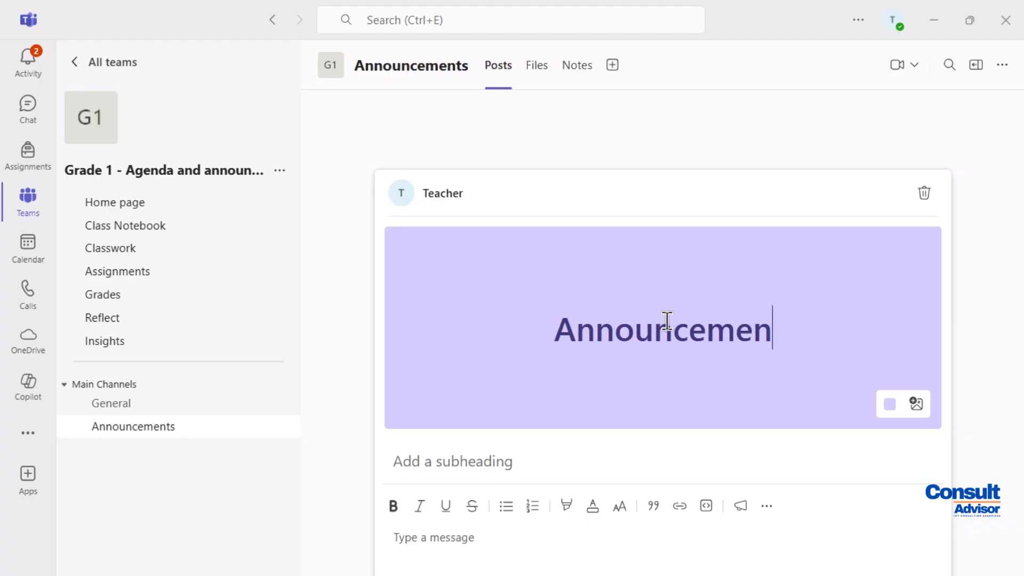
{"action": "type", "text": "t"}
{"action": "left_click", "coordinate": [438, 455]}
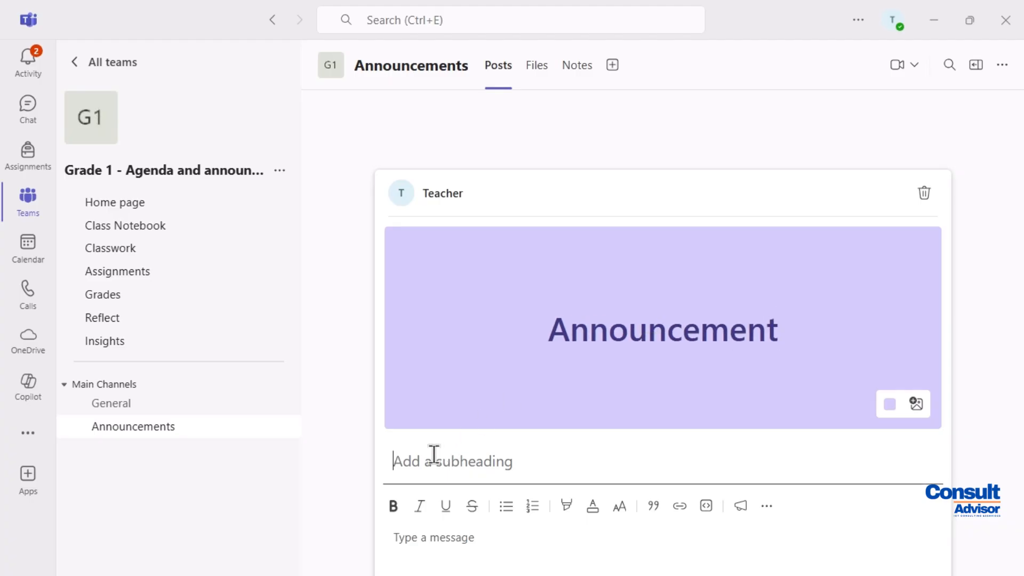
{"action": "type", "text": "Administrative announcement"}
Step: Mention the Grade 1 - Agenda and announcements team in the message, add "........." on a new line, and publish the post
{"action": "scroll", "coordinate": [553, 512], "scroll_direction": "down", "scroll_amount": 2}
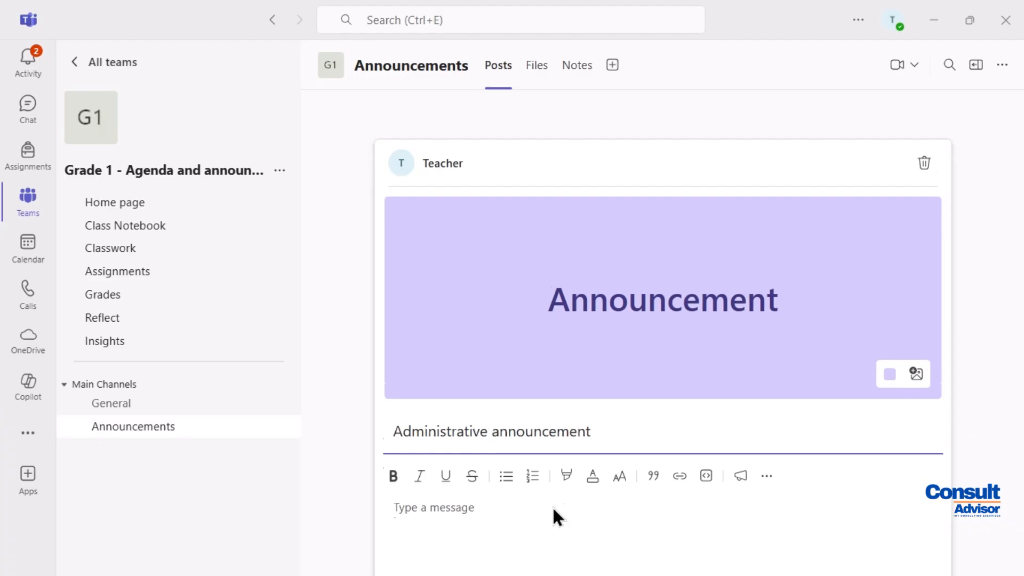
{"action": "left_click", "coordinate": [422, 438]}
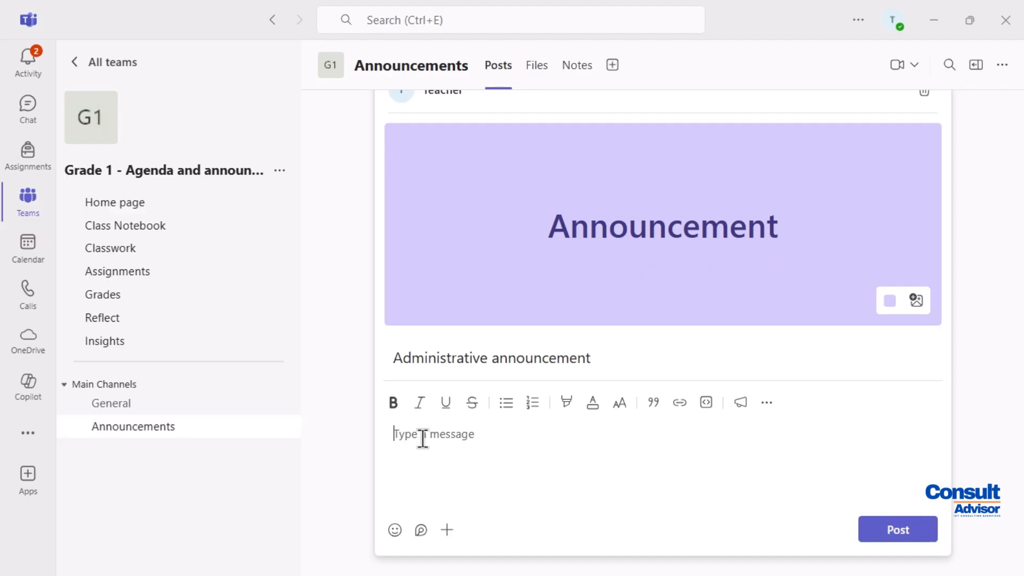
{"action": "type", "text": "@grade 1"}
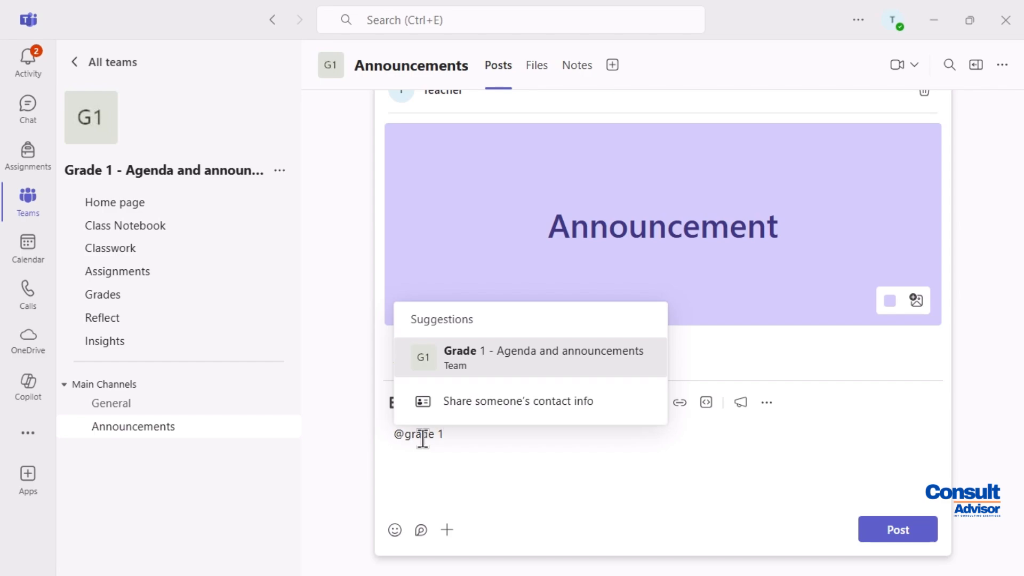
{"action": "left_click", "coordinate": [549, 373]}
{"action": "key", "text": "Return"}
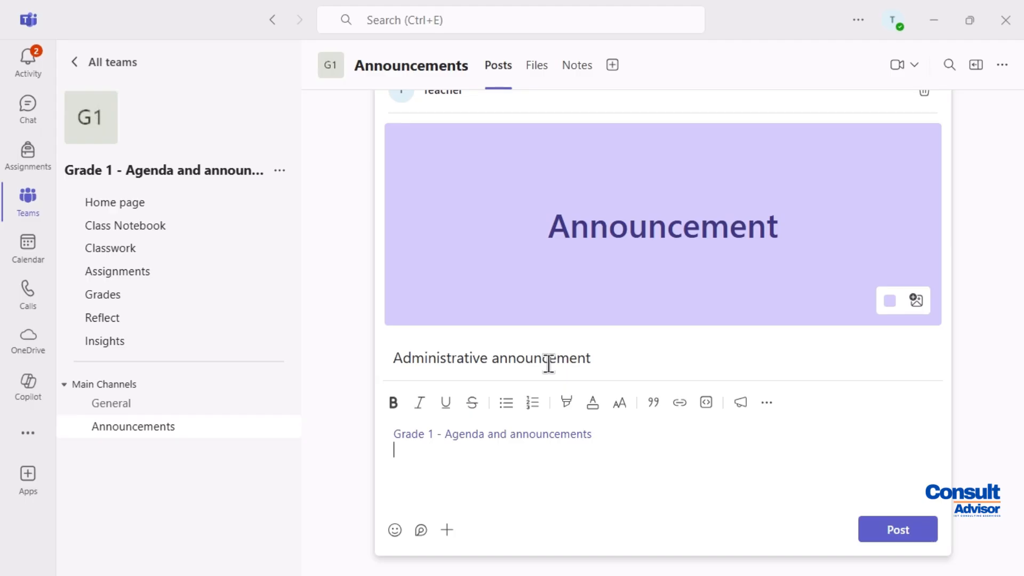
{"action": "type", "text": "........."}
{"action": "left_click", "coordinate": [886, 529]}
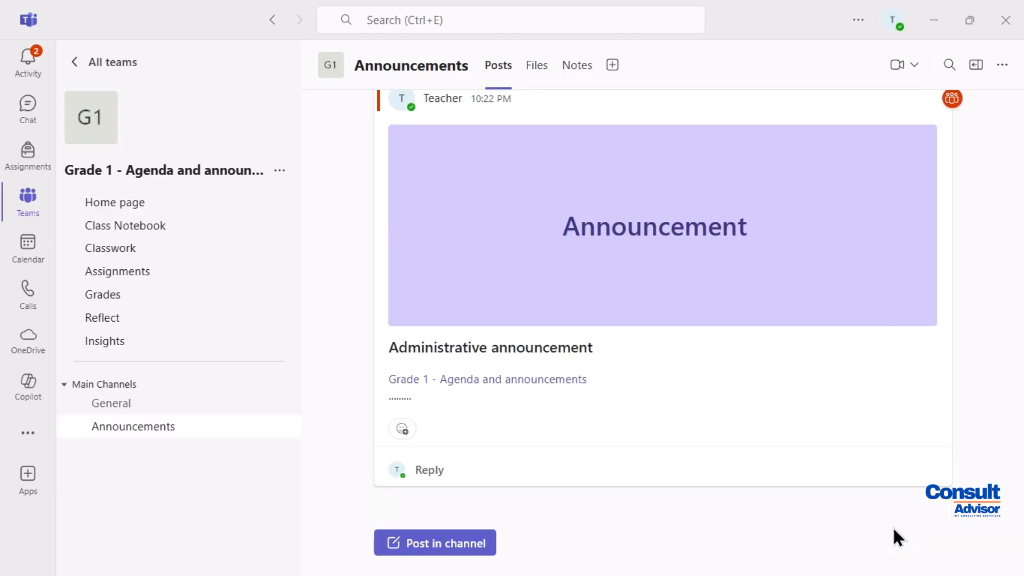